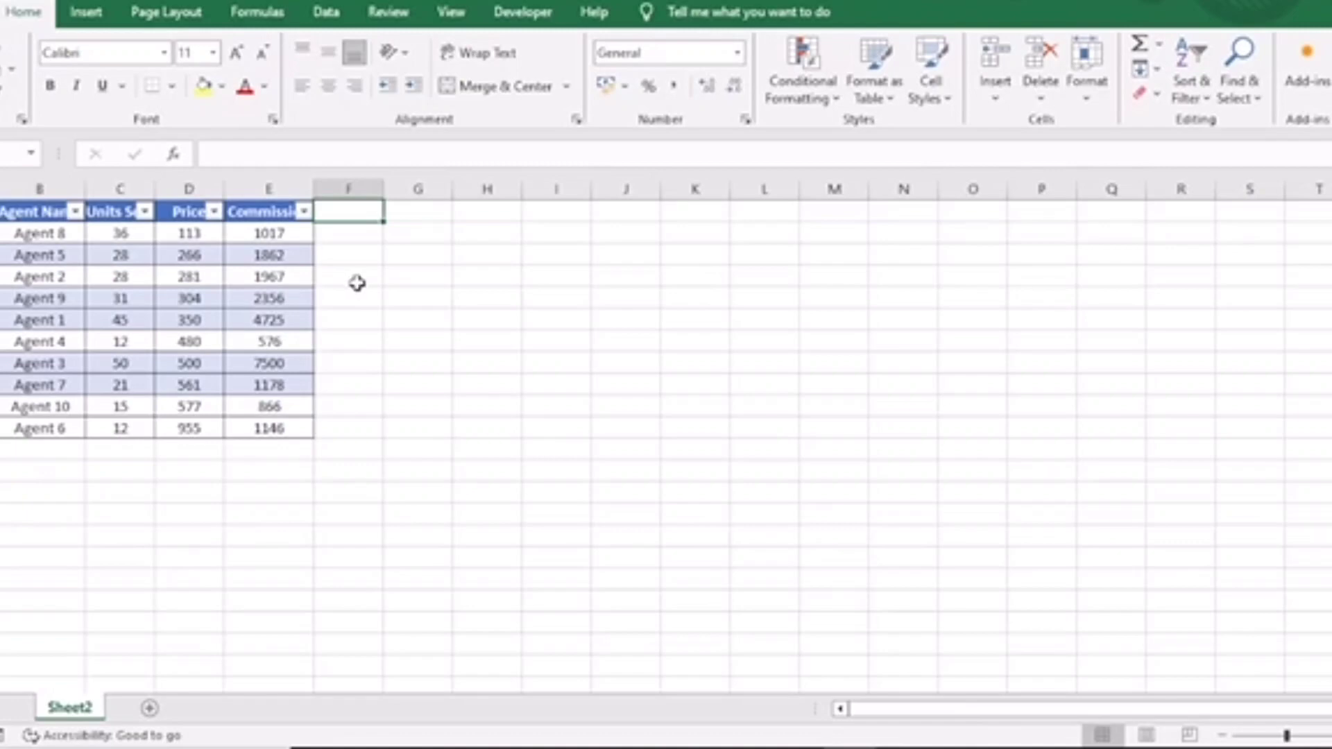
# Sort the Commission column from largest to smallest.
pyautogui.click(268, 215)
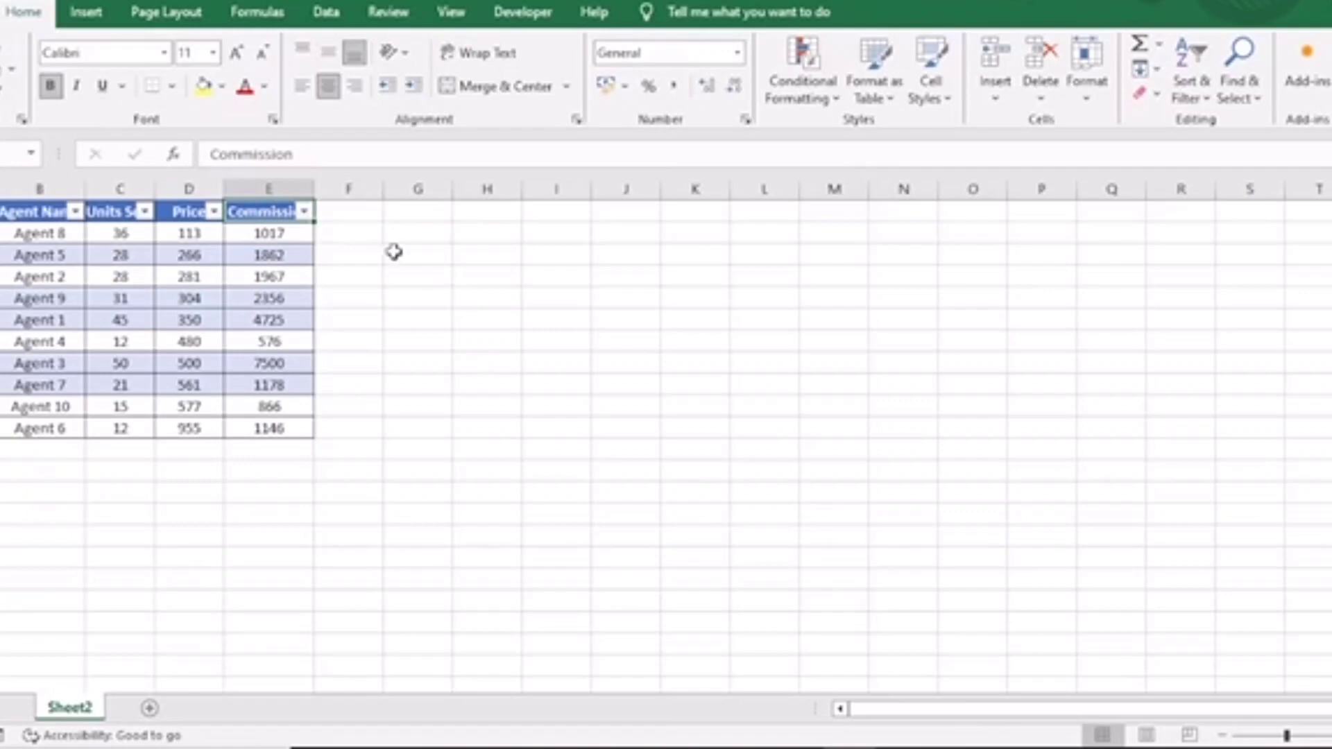
pyautogui.click(305, 213)
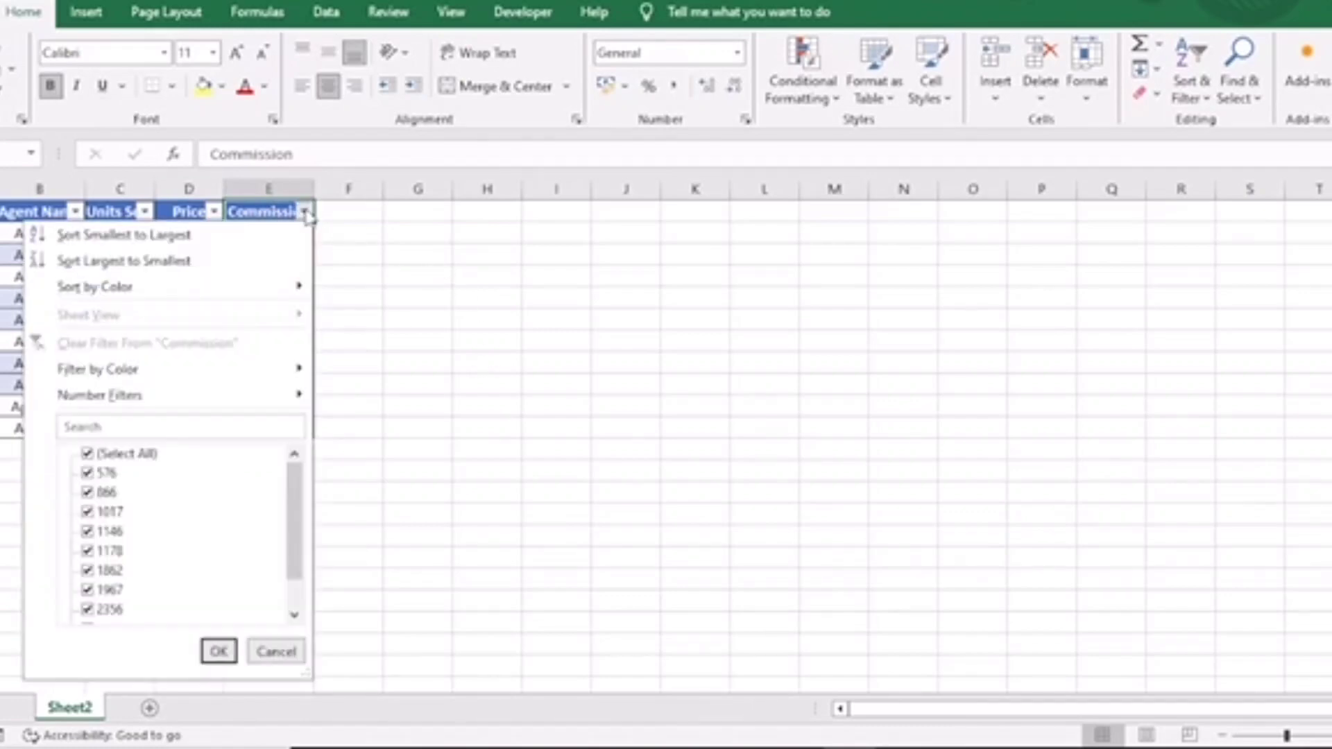
pyautogui.click(211, 262)
# Add the header "cumulative number" in the column beside Commission.
pyautogui.click(342, 213)
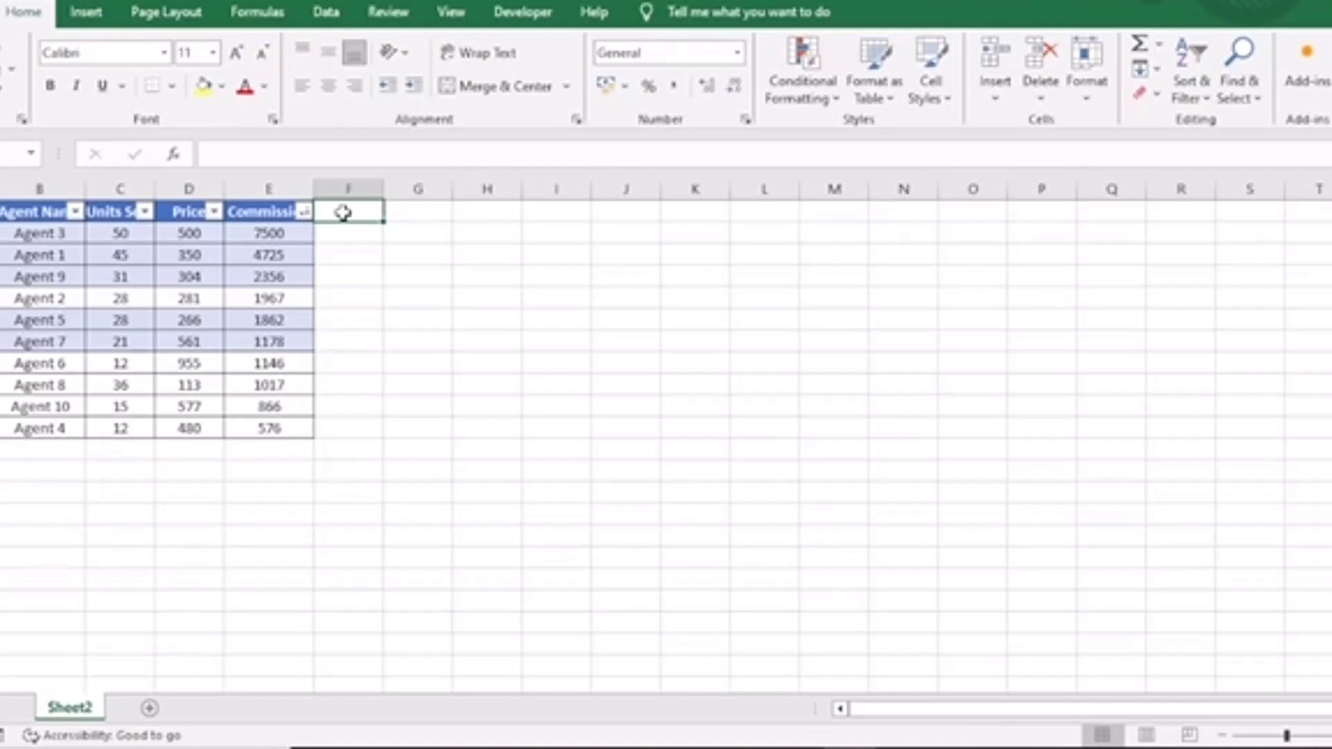
pyautogui.write('cumula')
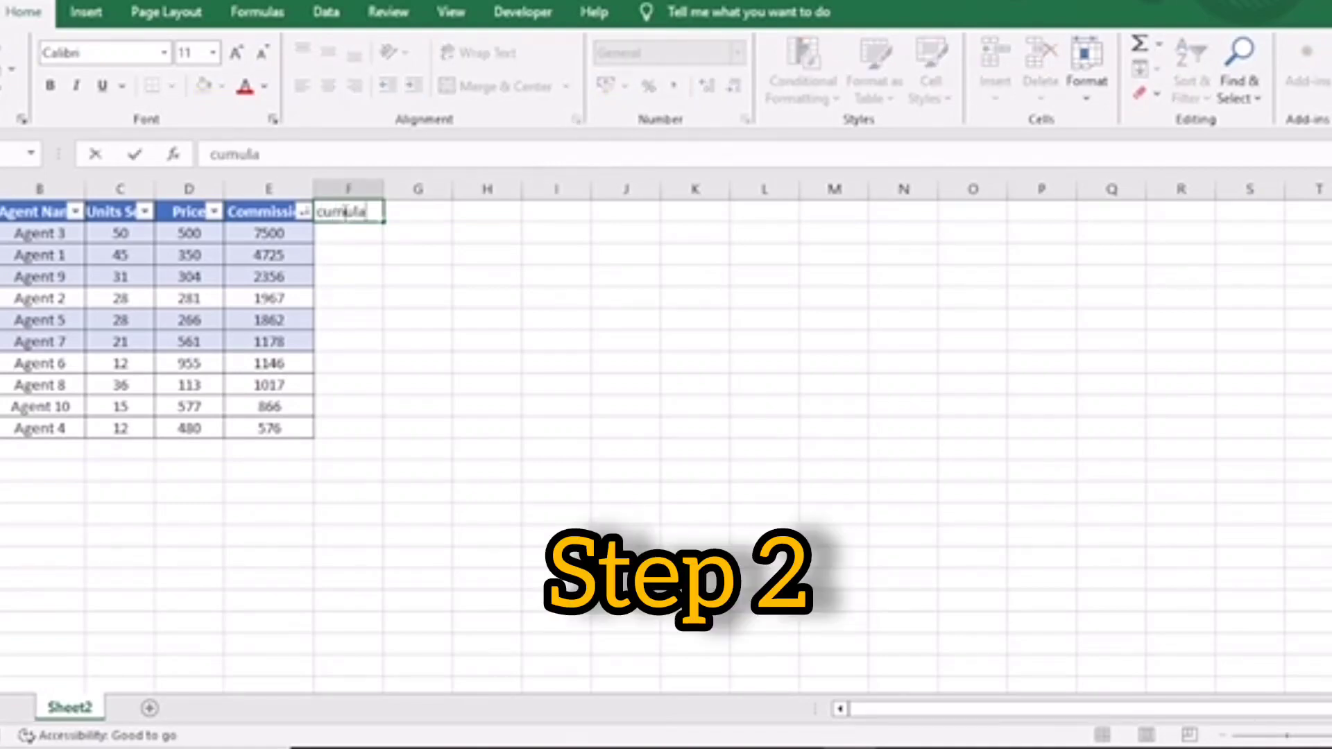
pyautogui.write('tive number')
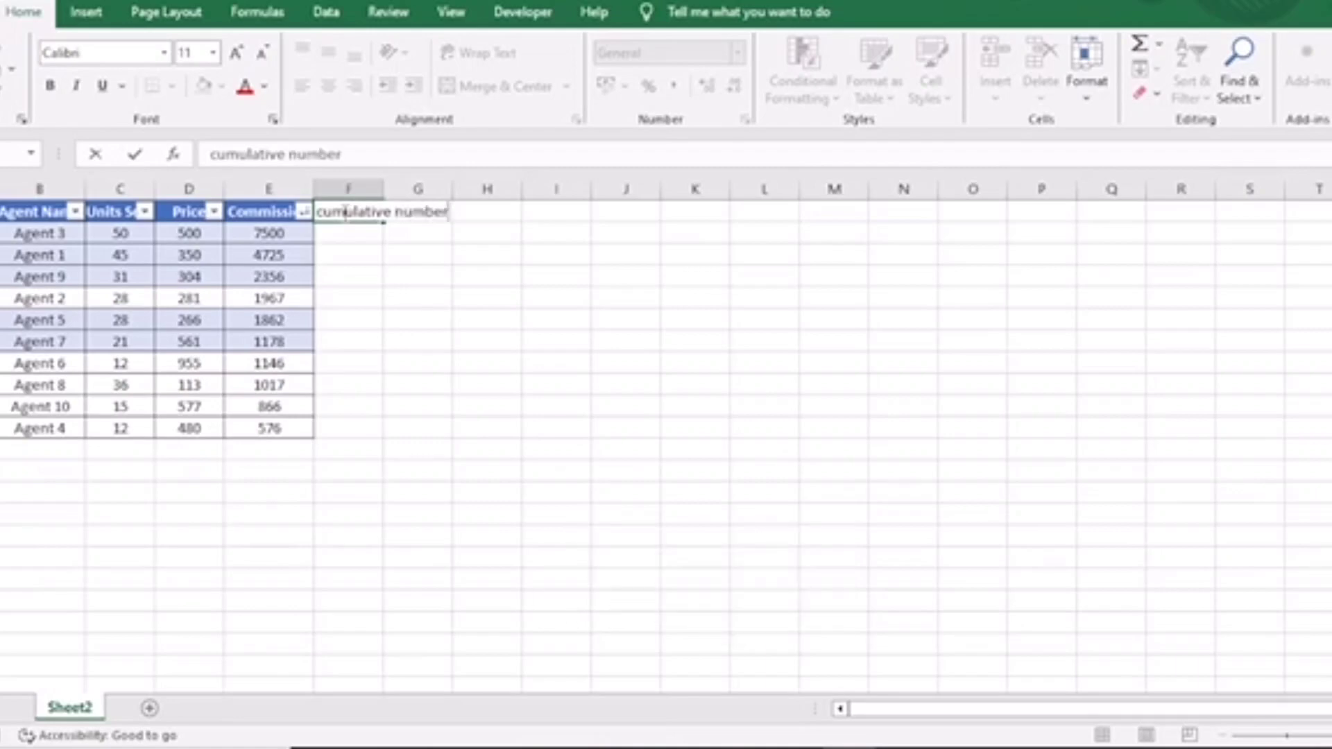
pyautogui.press('Return')
# Start the running total with =E2 in the first row and =F2+E3 in the second row.
pyautogui.write('=')
pyautogui.press('Left')
pyautogui.press('Return')
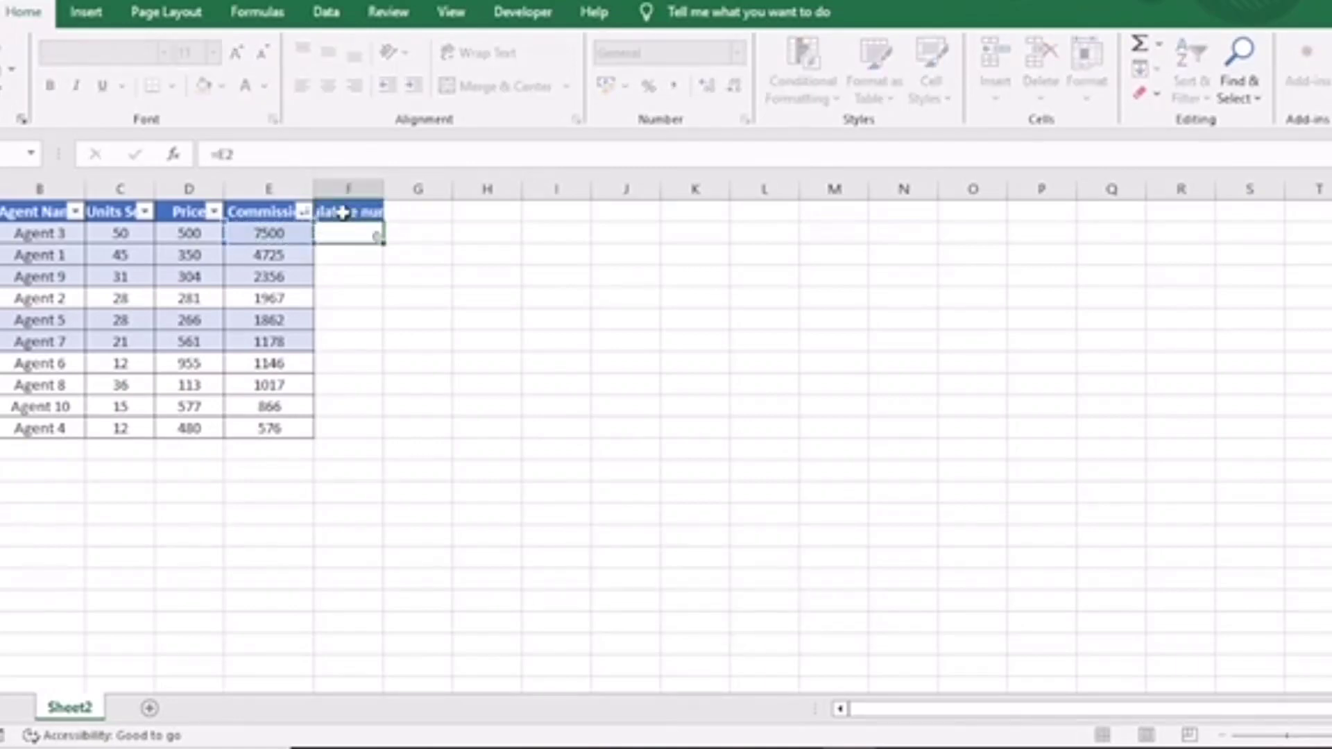
pyautogui.write('=')
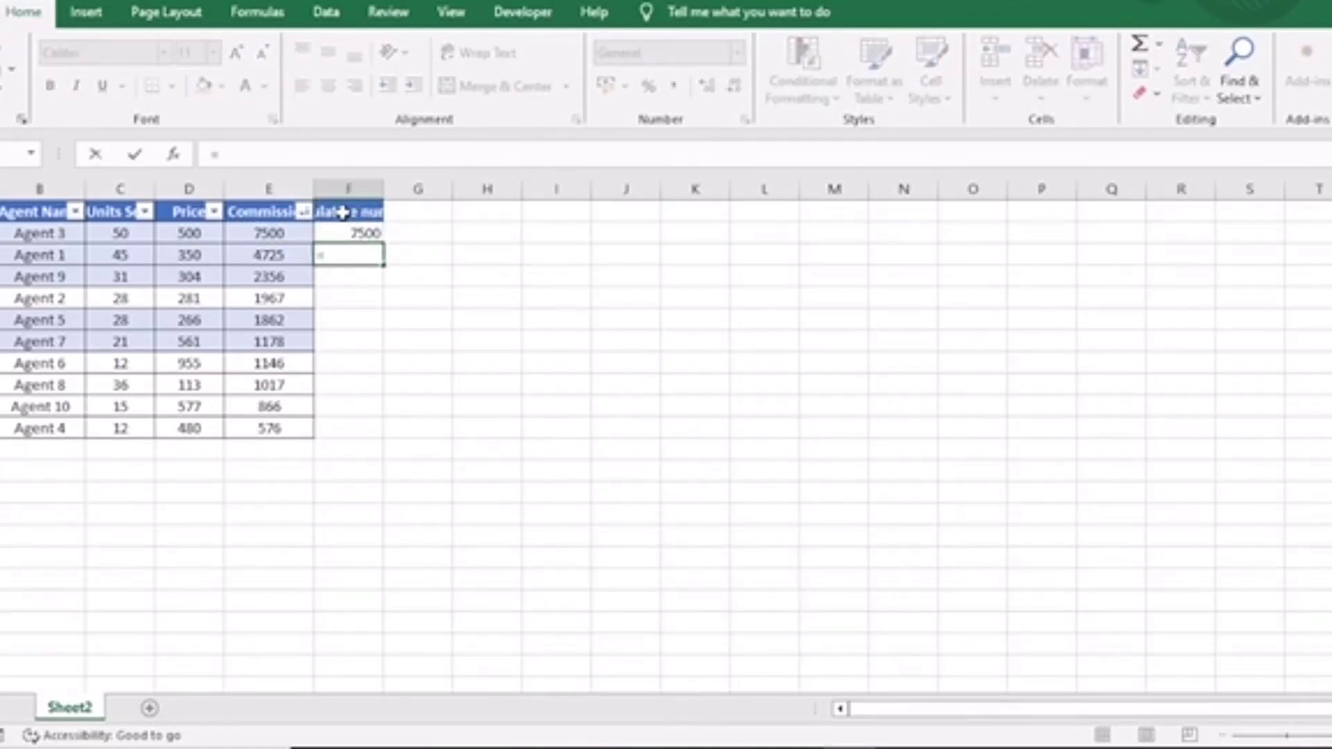
pyautogui.press('Up')
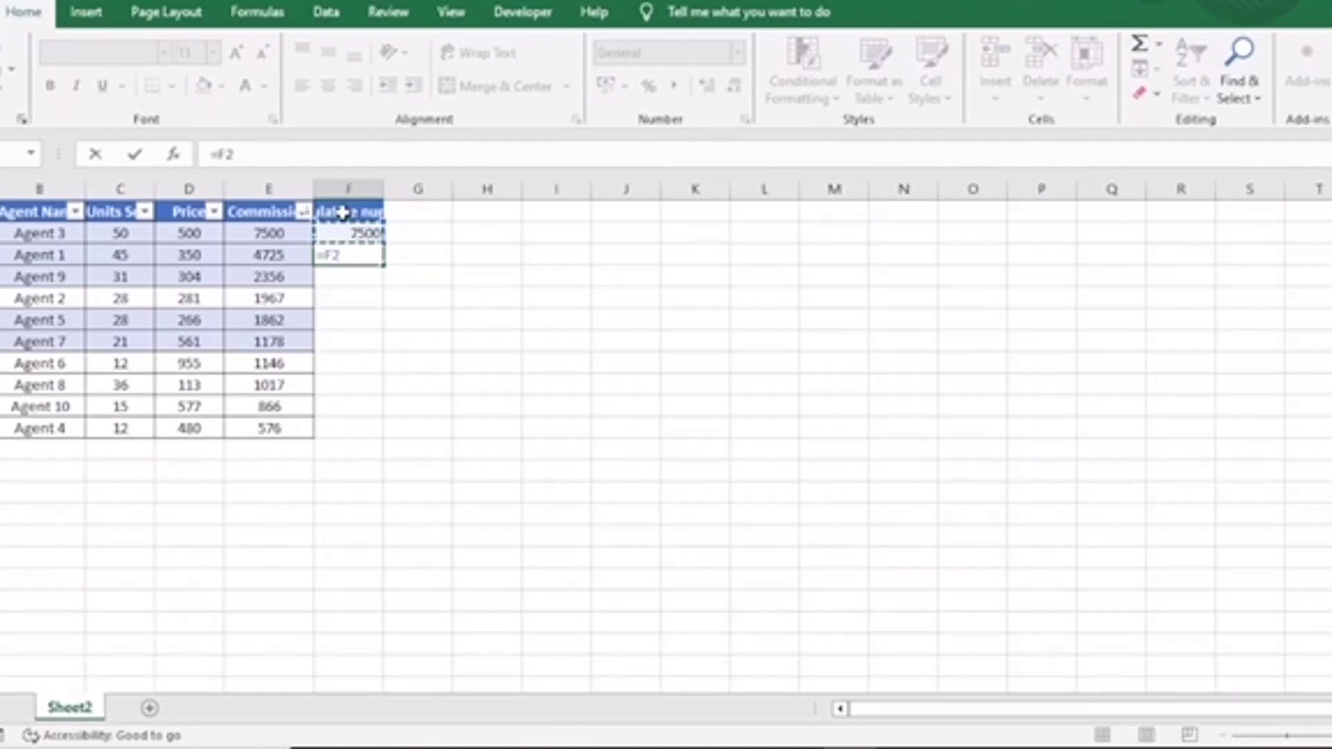
pyautogui.write('+')
pyautogui.press('Left')
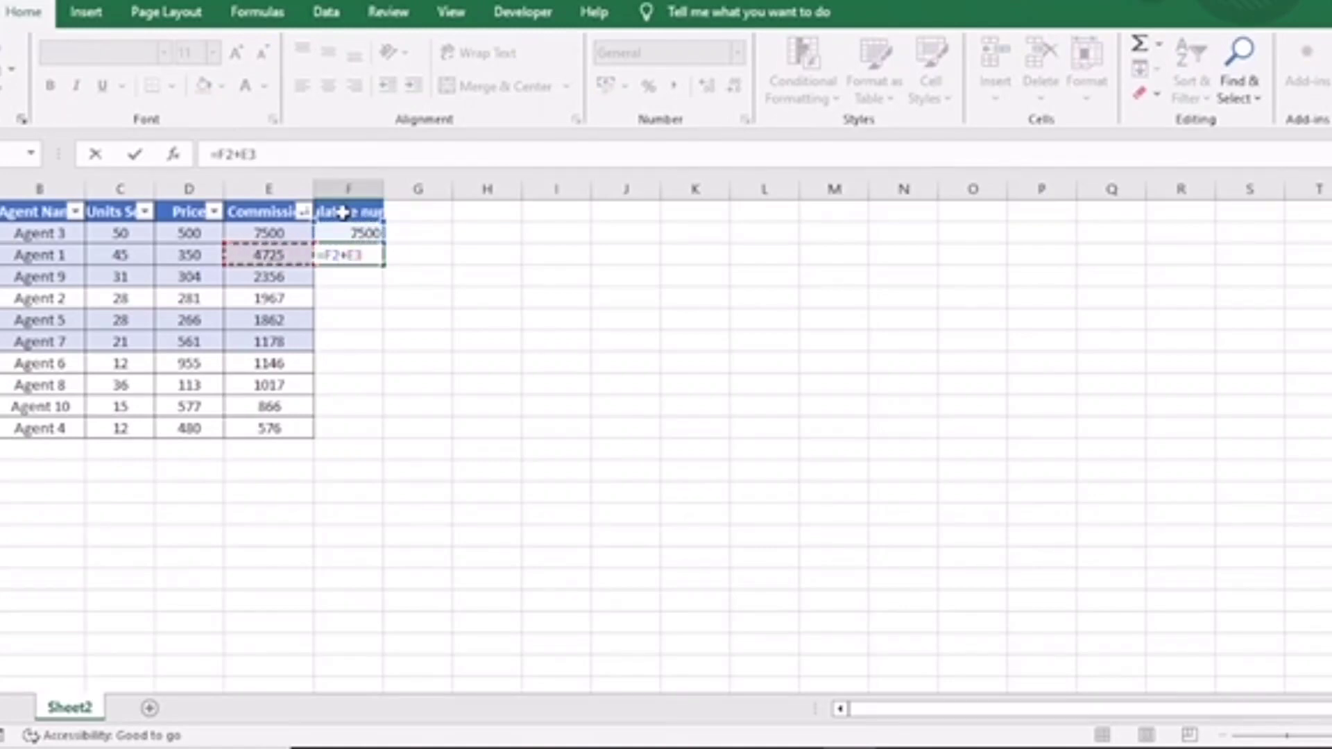
pyautogui.press('Return')
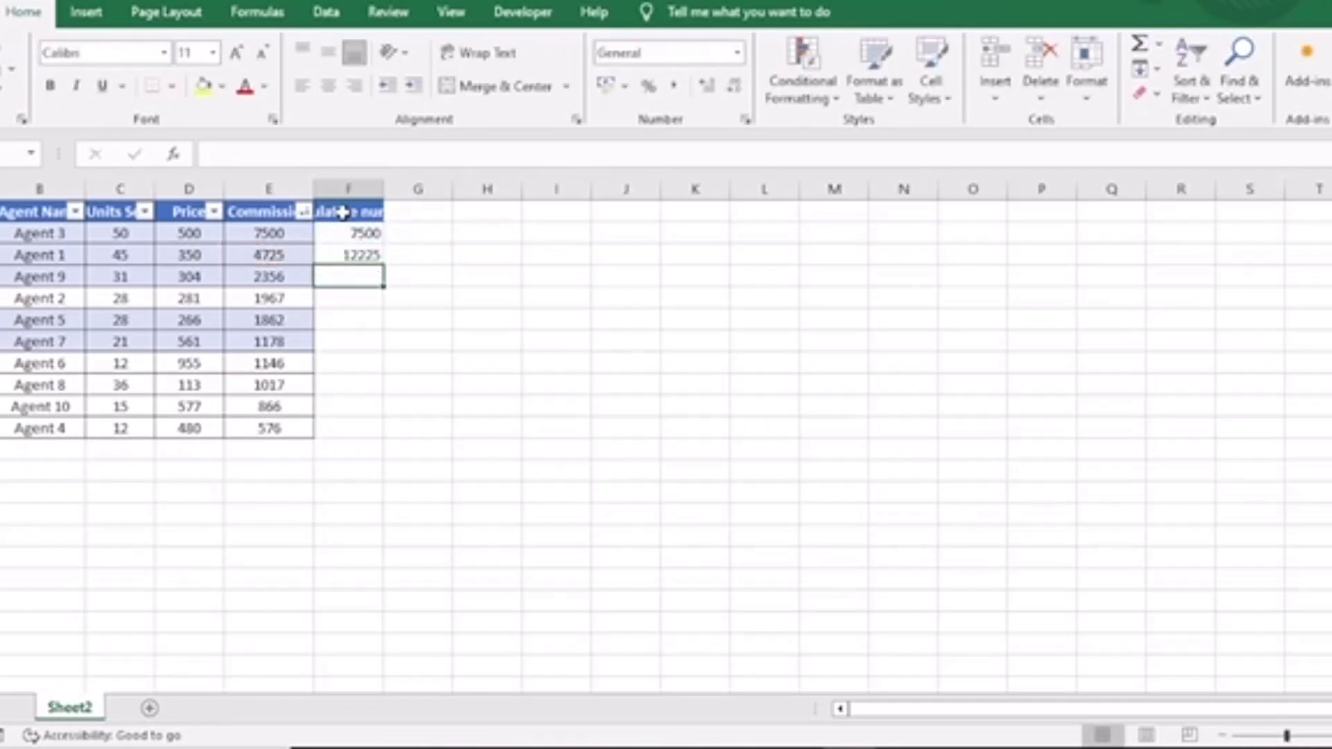
# Fill the running-total formula down to the last data row of the cumulative number column.
pyautogui.press('Left')
pyautogui.hotkey('ctrl', 'Down')
pyautogui.press('Right')
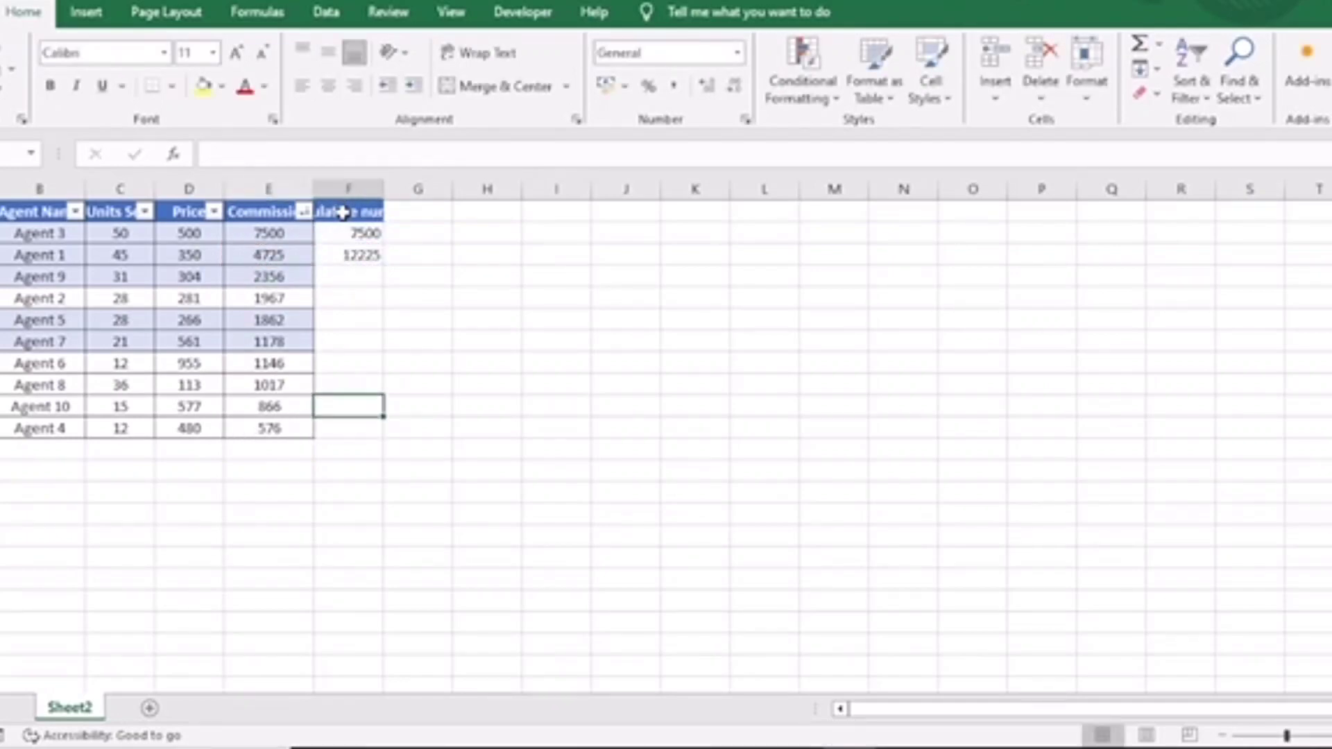
pyautogui.hotkey('ctrl', 'shift', 'Up')
pyautogui.hotkey('ctrl', 'd')
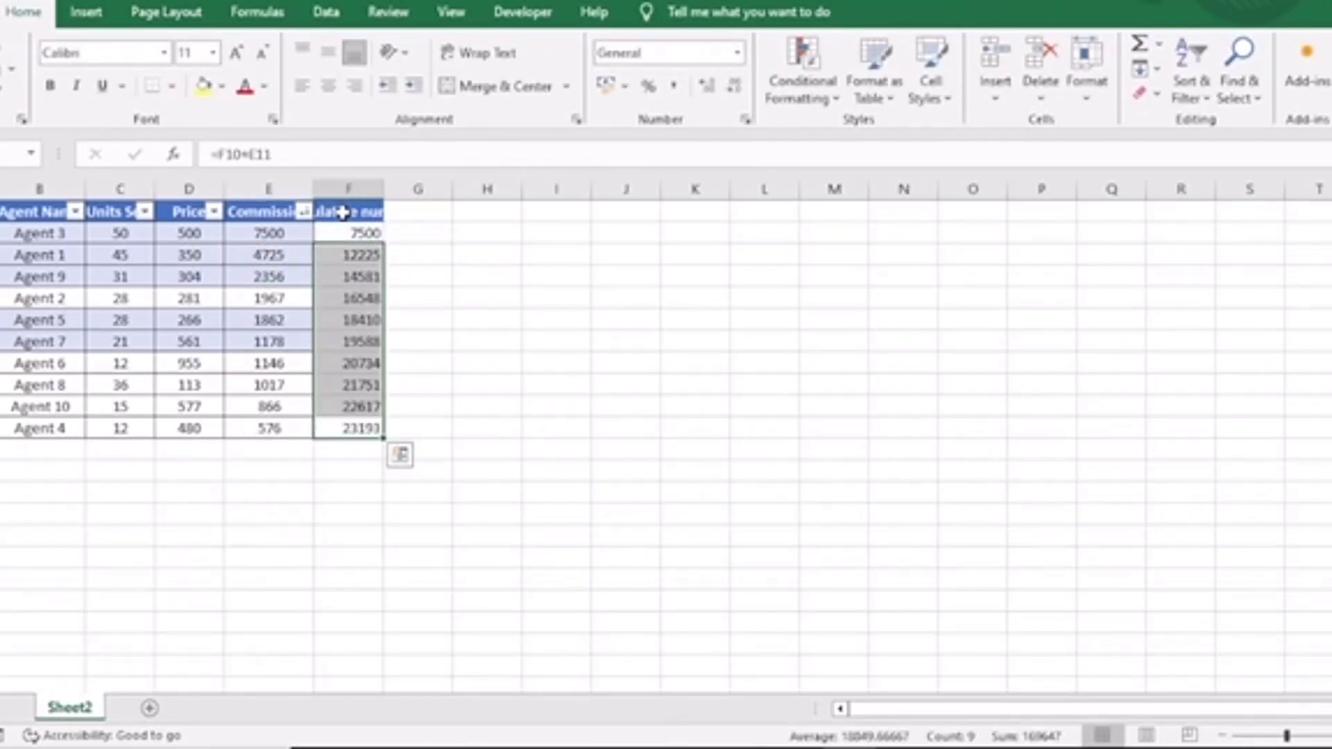
pyautogui.press('Up')
pyautogui.press('Down')
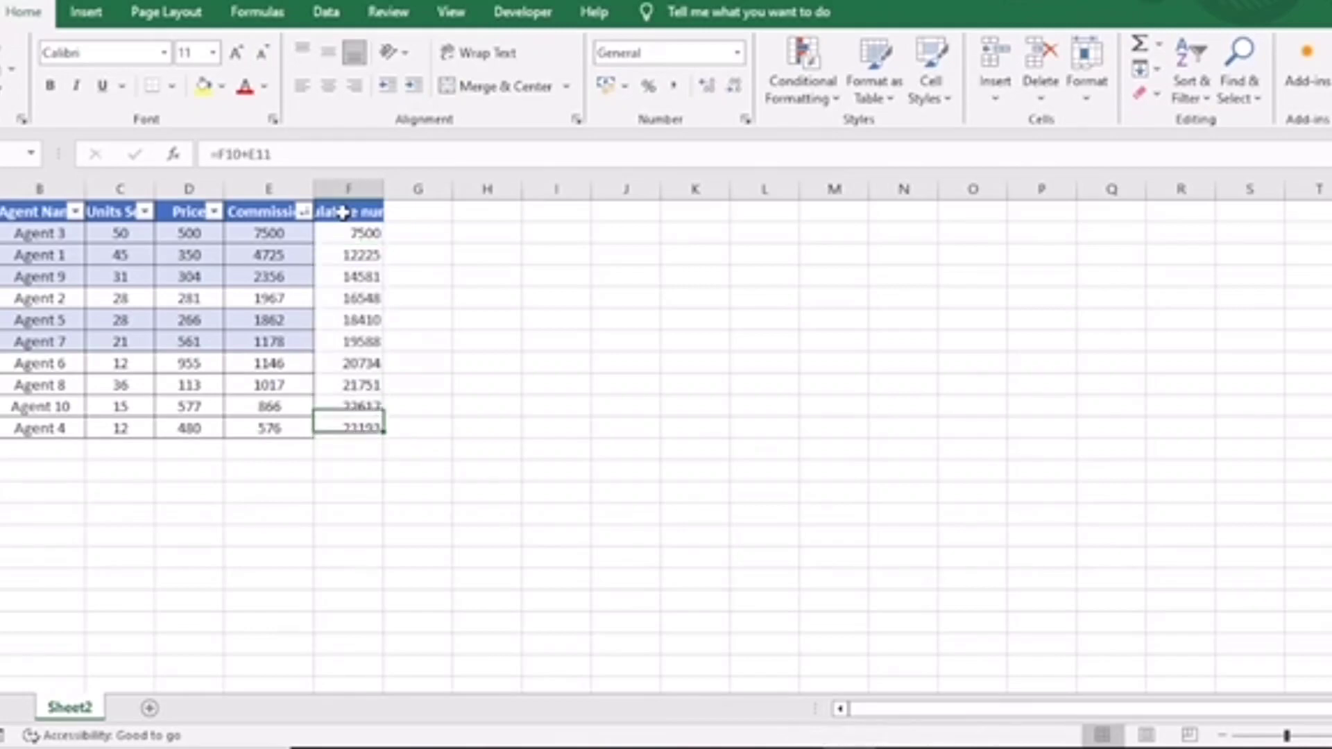
# Select the Commission values to check their total, and autofit the cumulative number column's width.
pyautogui.press('Left')
pyautogui.hotkey('ctrl', 'Up')
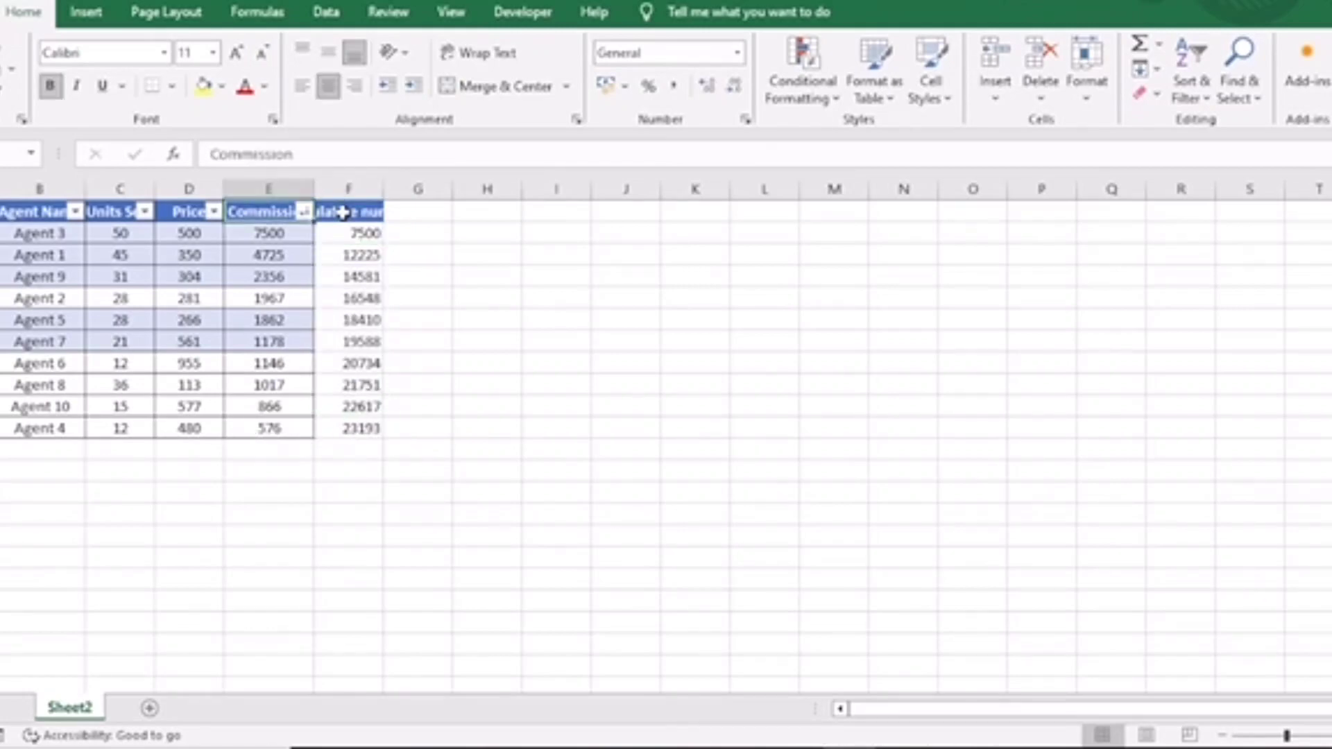
pyautogui.press('Down')
pyautogui.hotkey('ctrl', 'shift', 'Down')
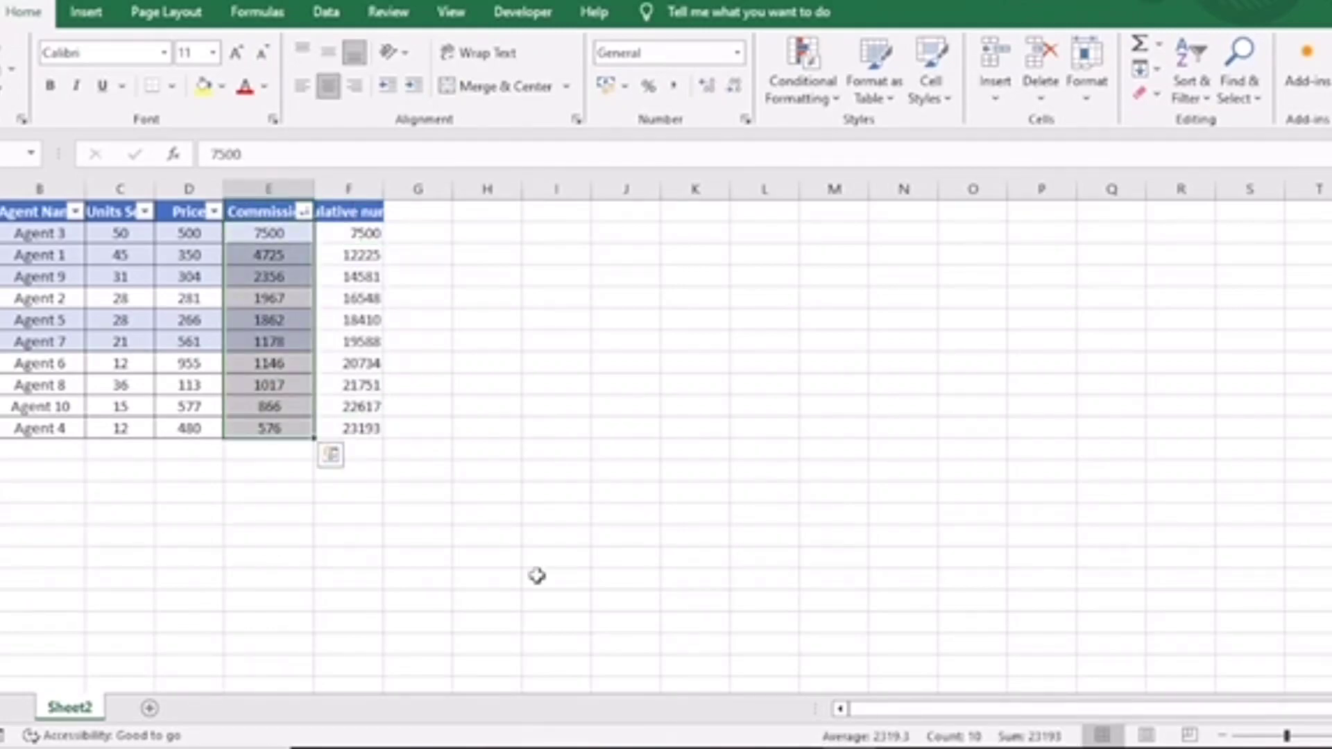
pyautogui.click(358, 425)
pyautogui.doubleClick(383, 192)
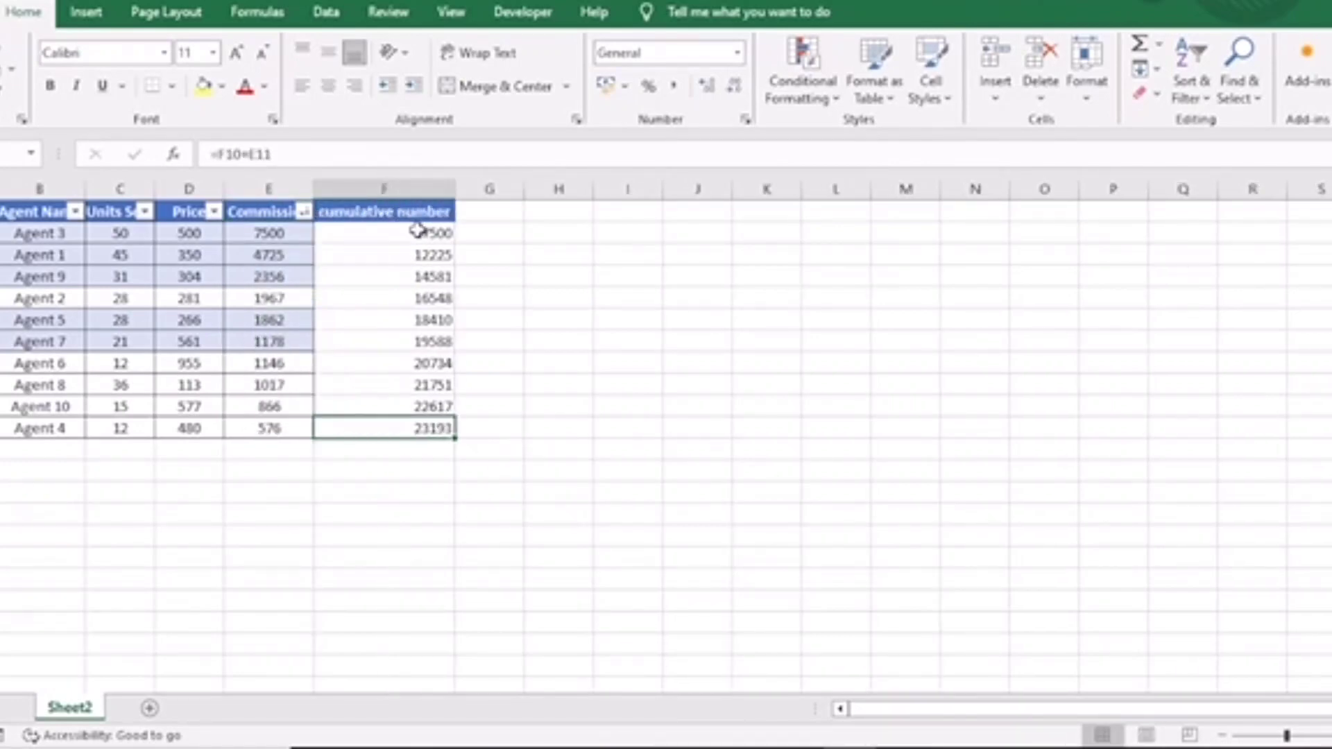
# Add the header "cumulative percentage" in the next empty column.
pyautogui.click(468, 215)
pyautogui.write('c')
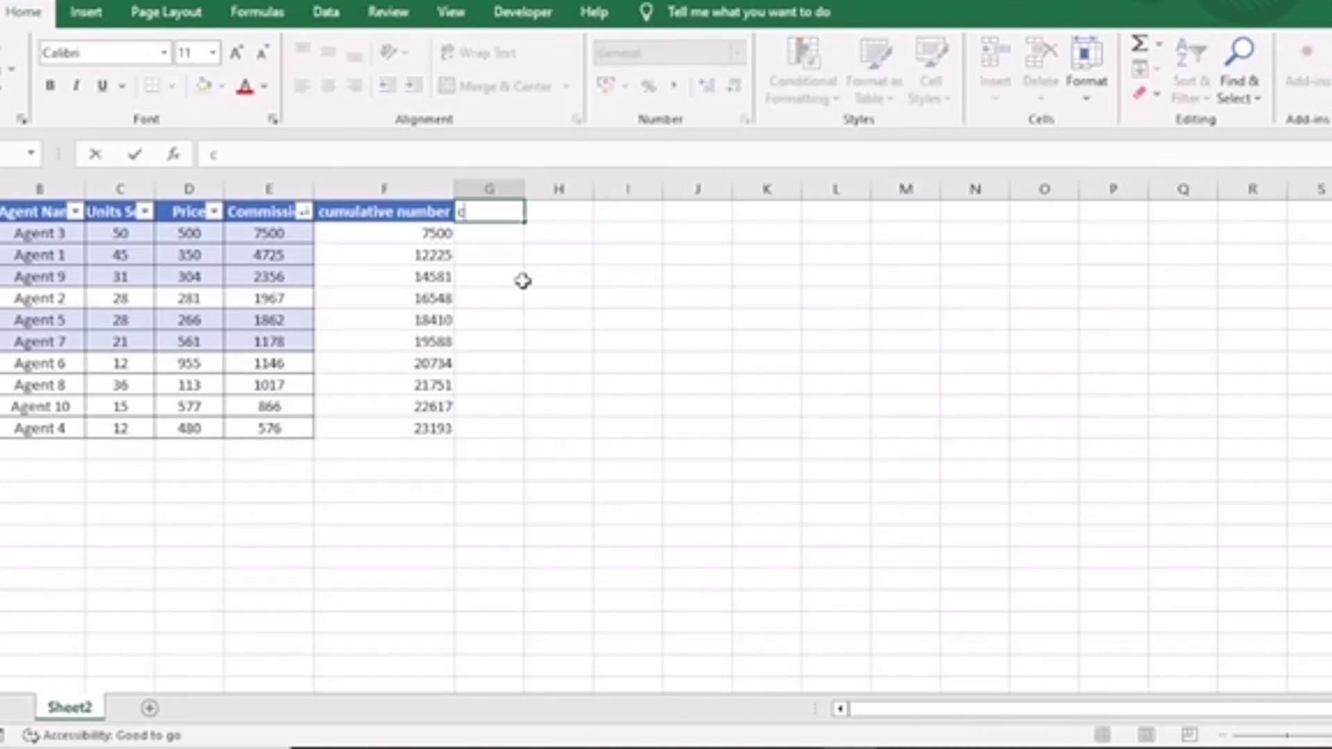
pyautogui.write('um.per')
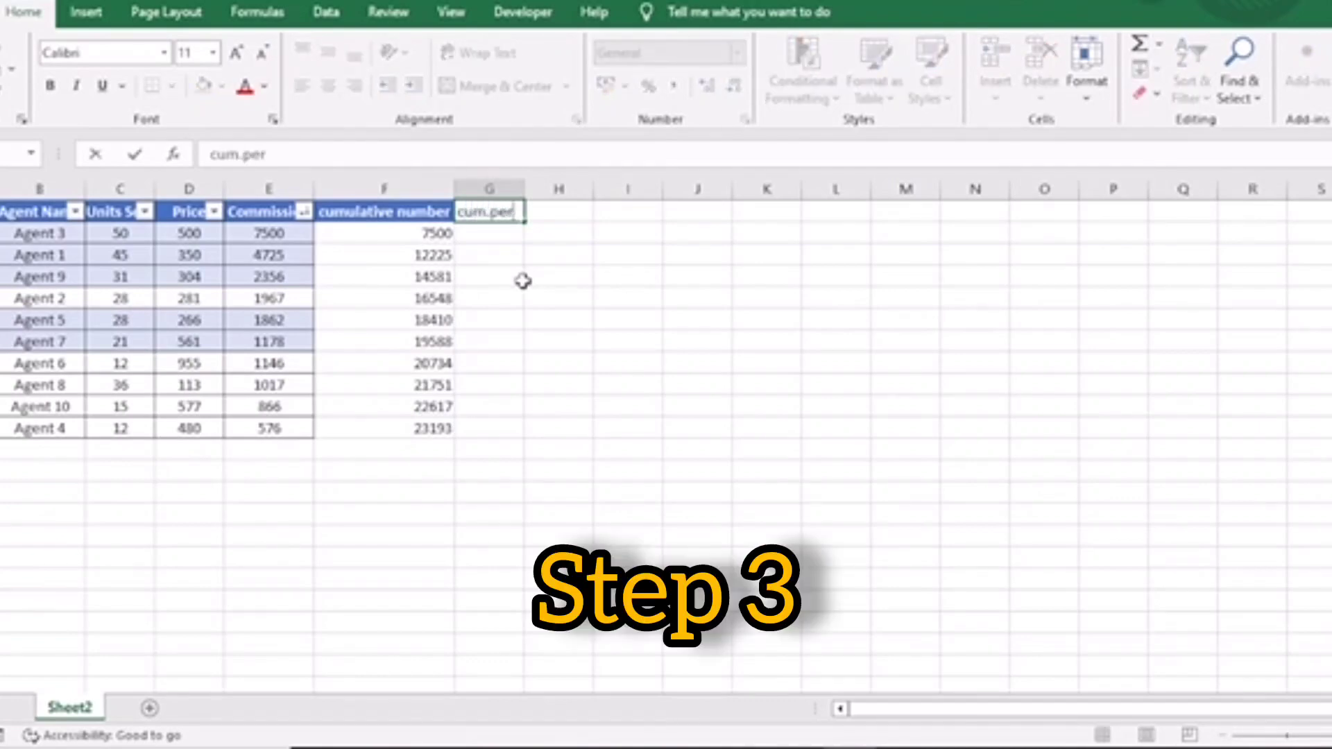
pyautogui.press('BackSpace')
pyautogui.press('BackSpace')
pyautogui.press('BackSpace')
pyautogui.press('BackSpace')
pyautogui.write('ulative pe')
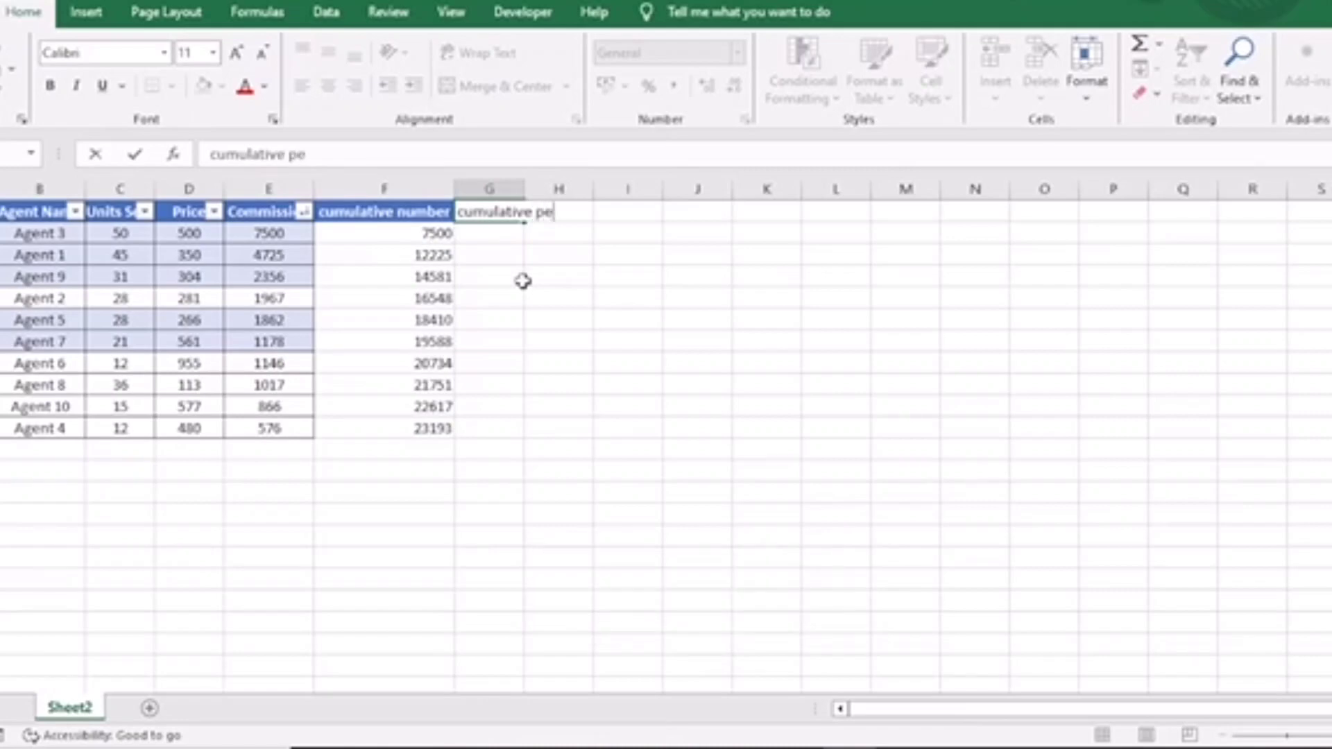
pyautogui.write('rcentage')
pyautogui.press('Return')
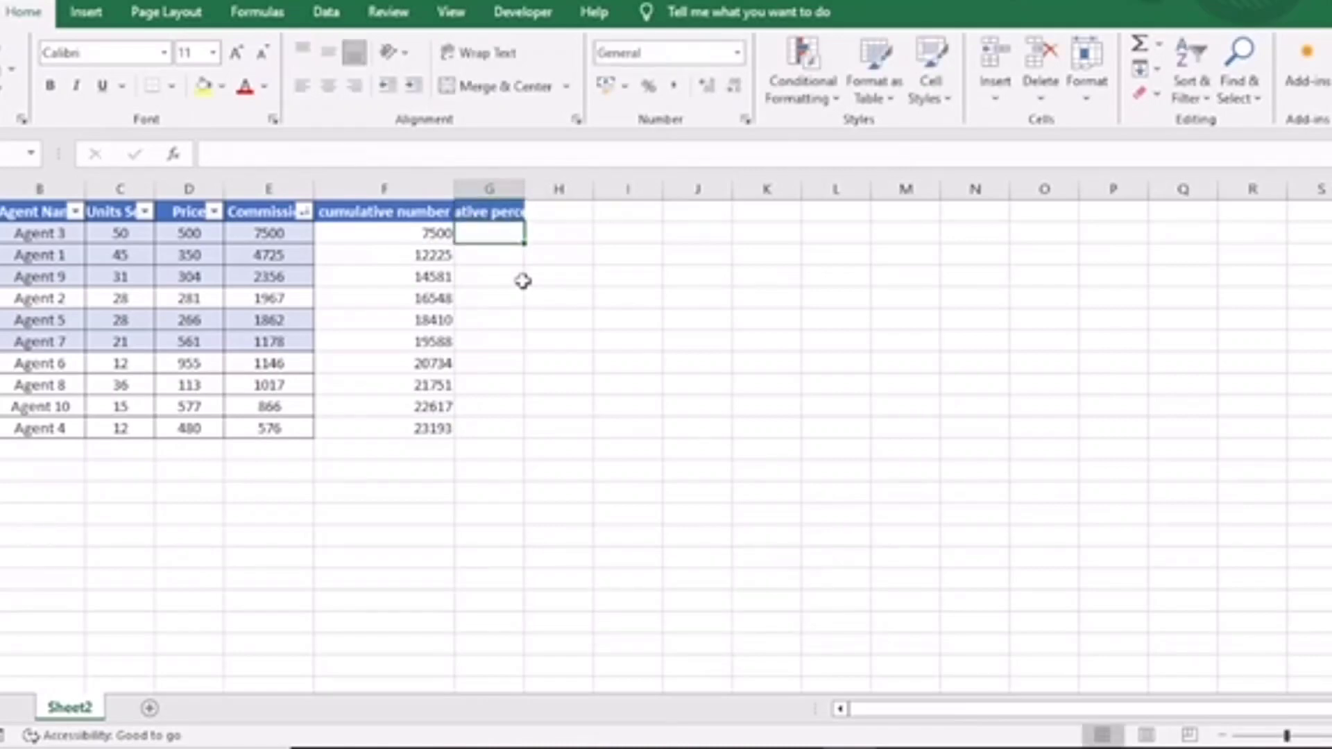
# Enter the formula =F2/SUM($E$2:$E$11) in the first cumulative percentage cell.
pyautogui.write('=')
pyautogui.press('Left')
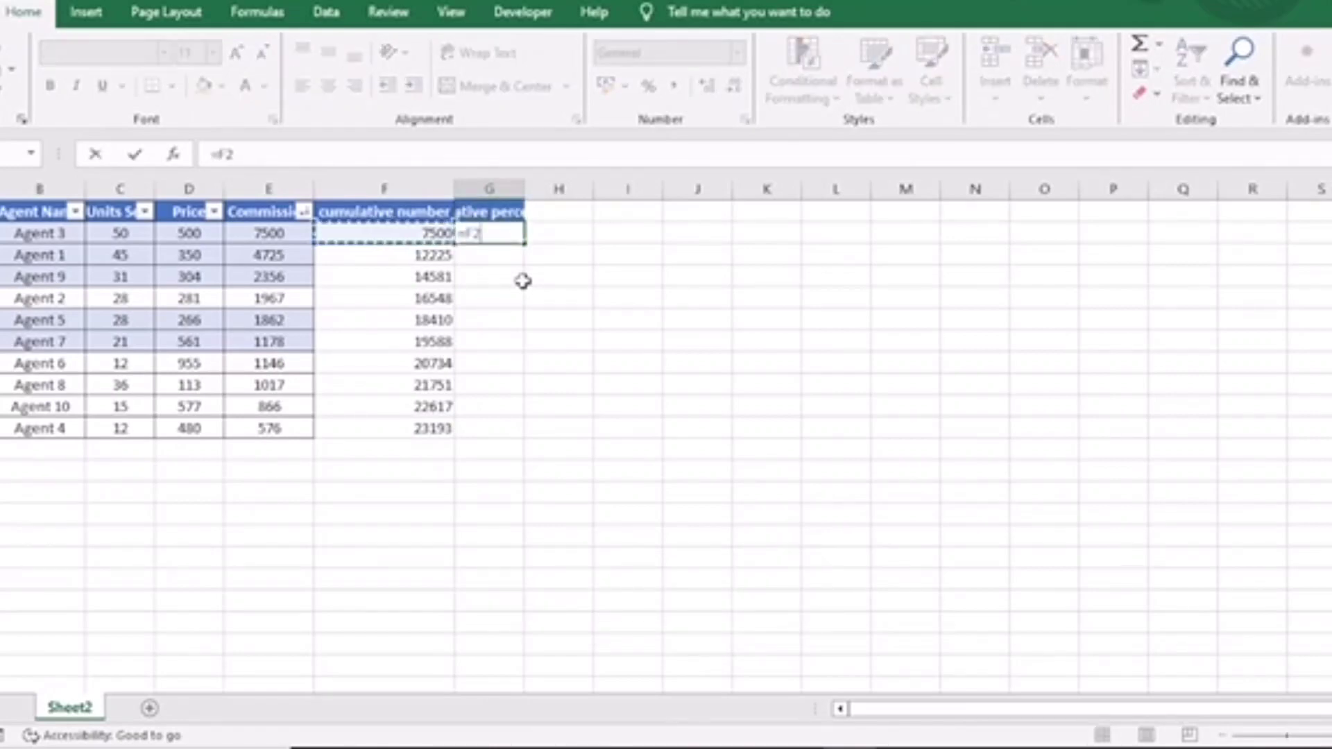
pyautogui.write('/')
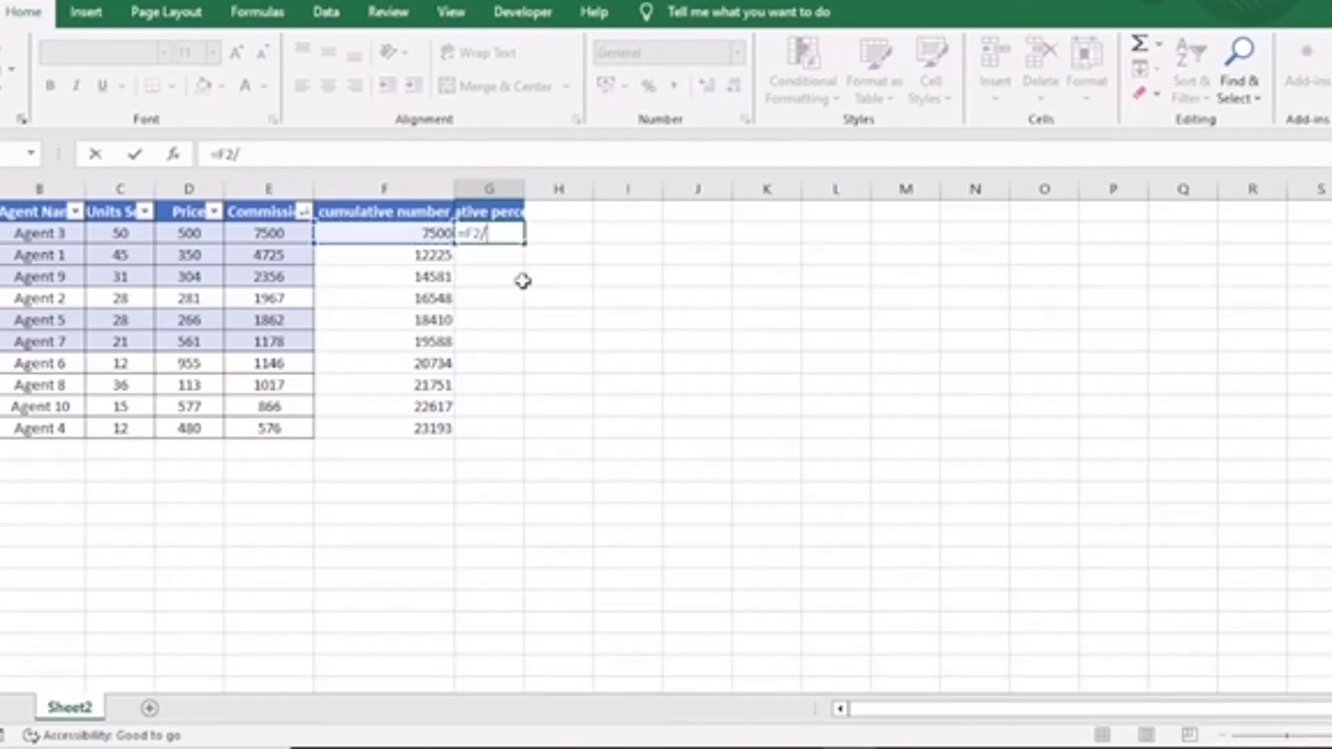
pyautogui.click(432, 430)
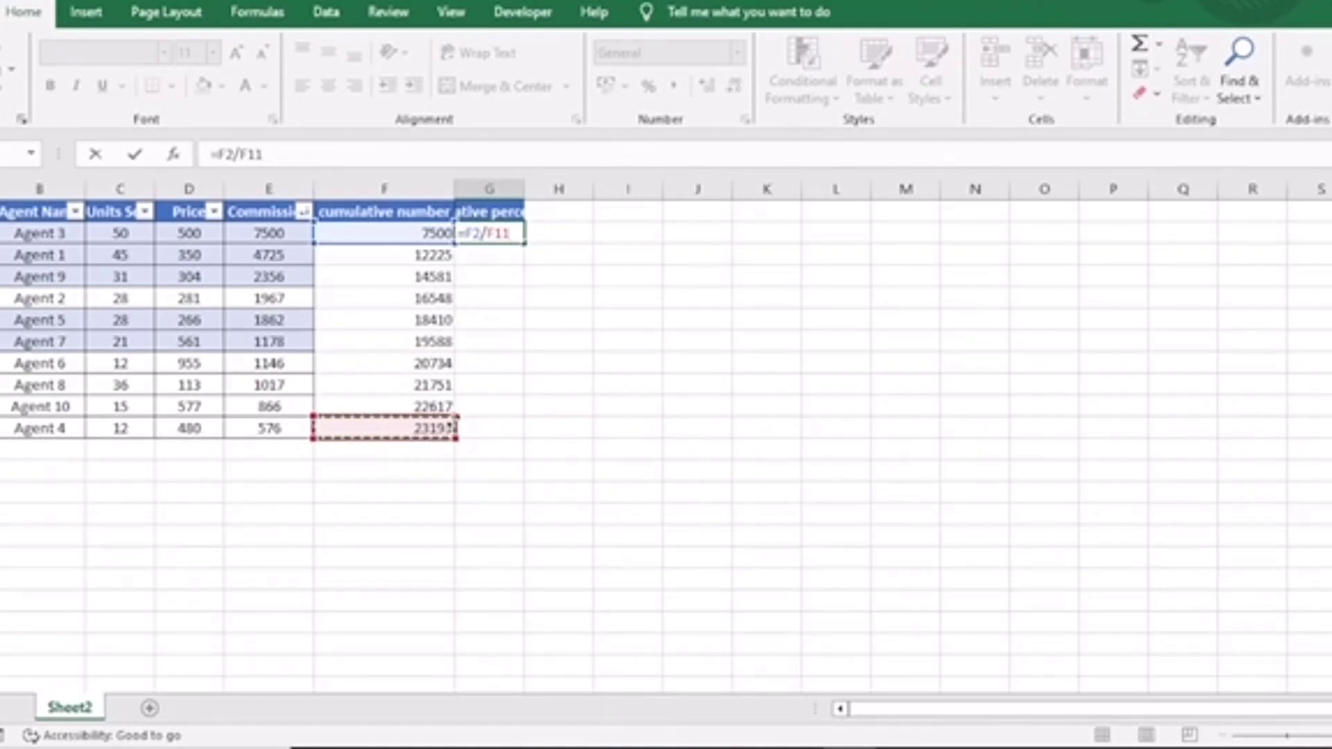
pyautogui.press('BackSpace')
pyautogui.press('BackSpace')
pyautogui.press('BackSpace')
pyautogui.write('SUM(')
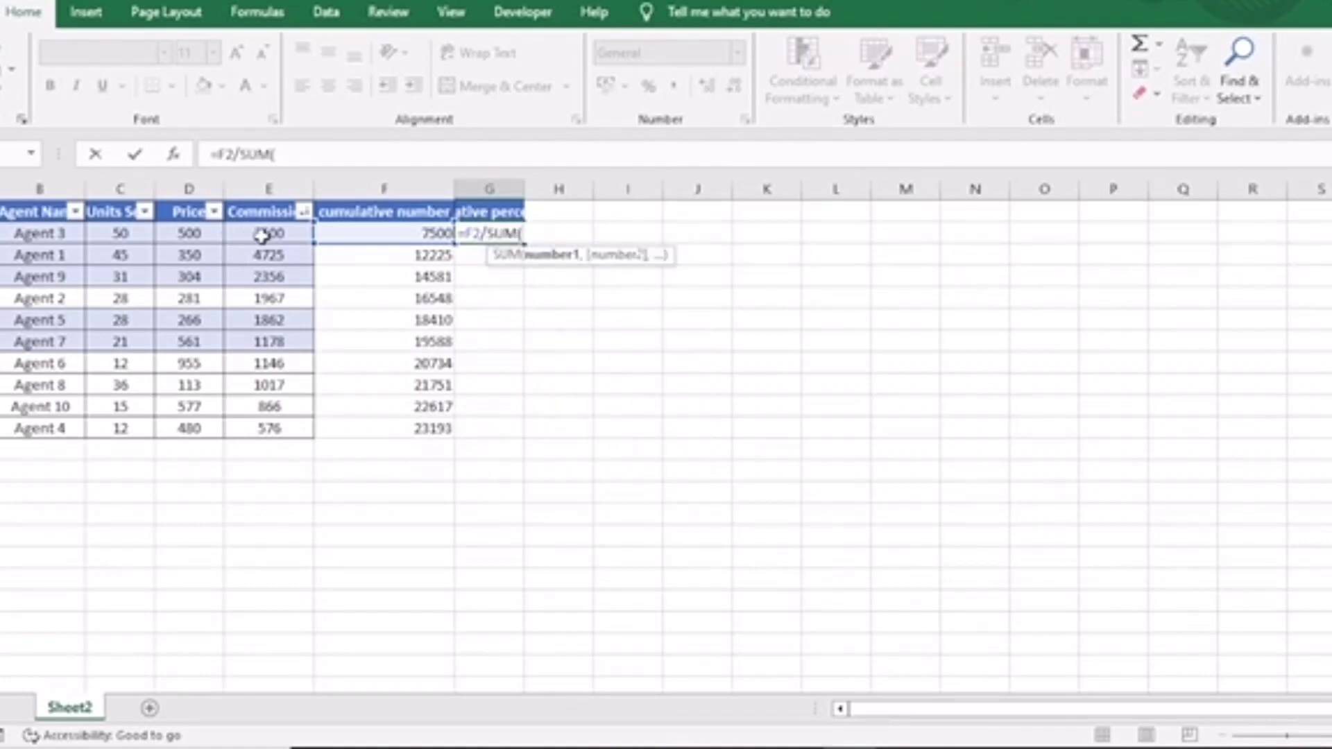
pyautogui.moveTo(267, 233); pyautogui.dragTo(274, 425)
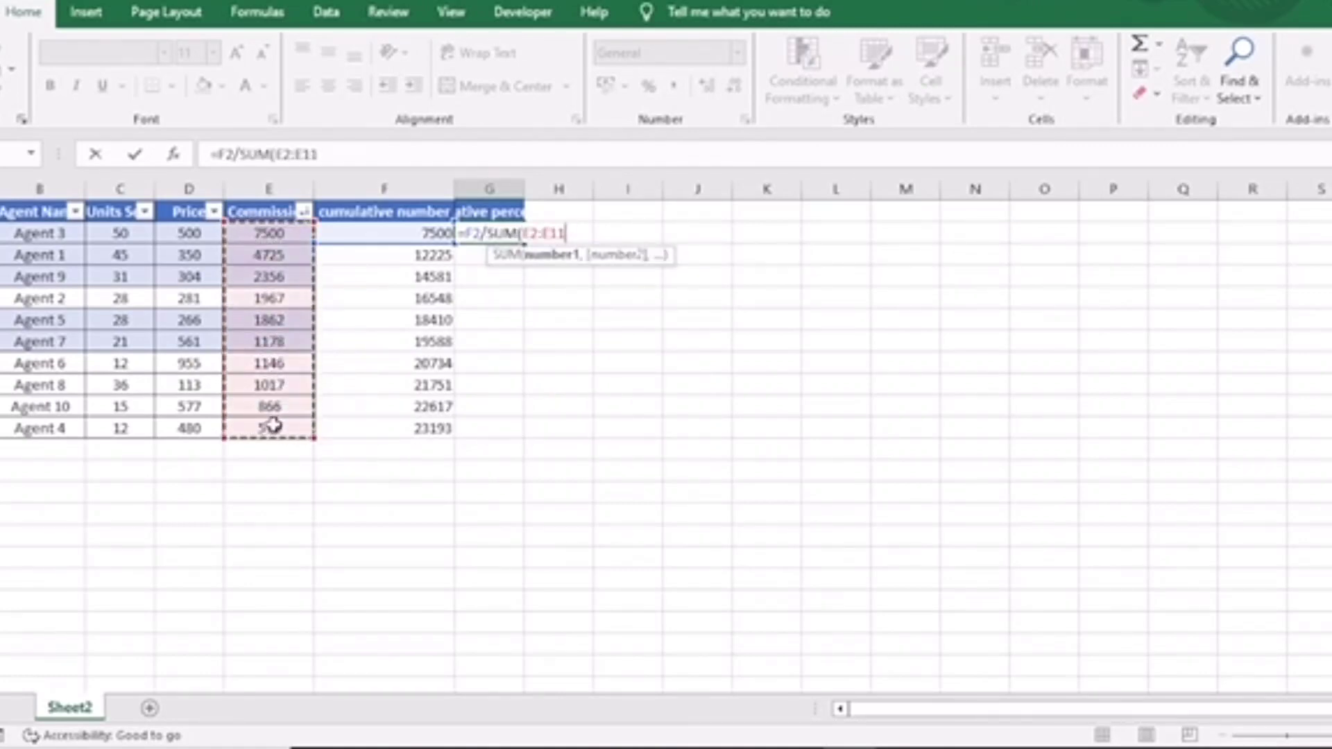
pyautogui.press('F4')
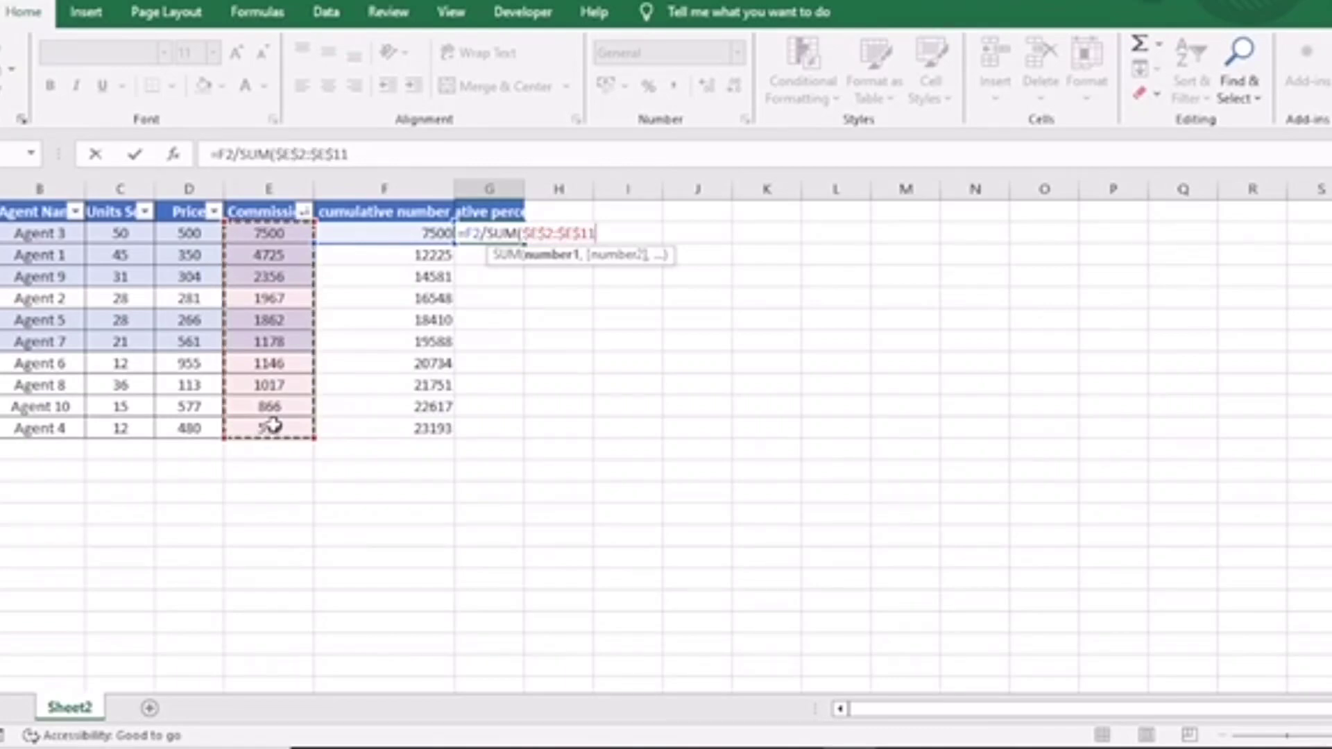
pyautogui.write(')')
pyautogui.press('Return')
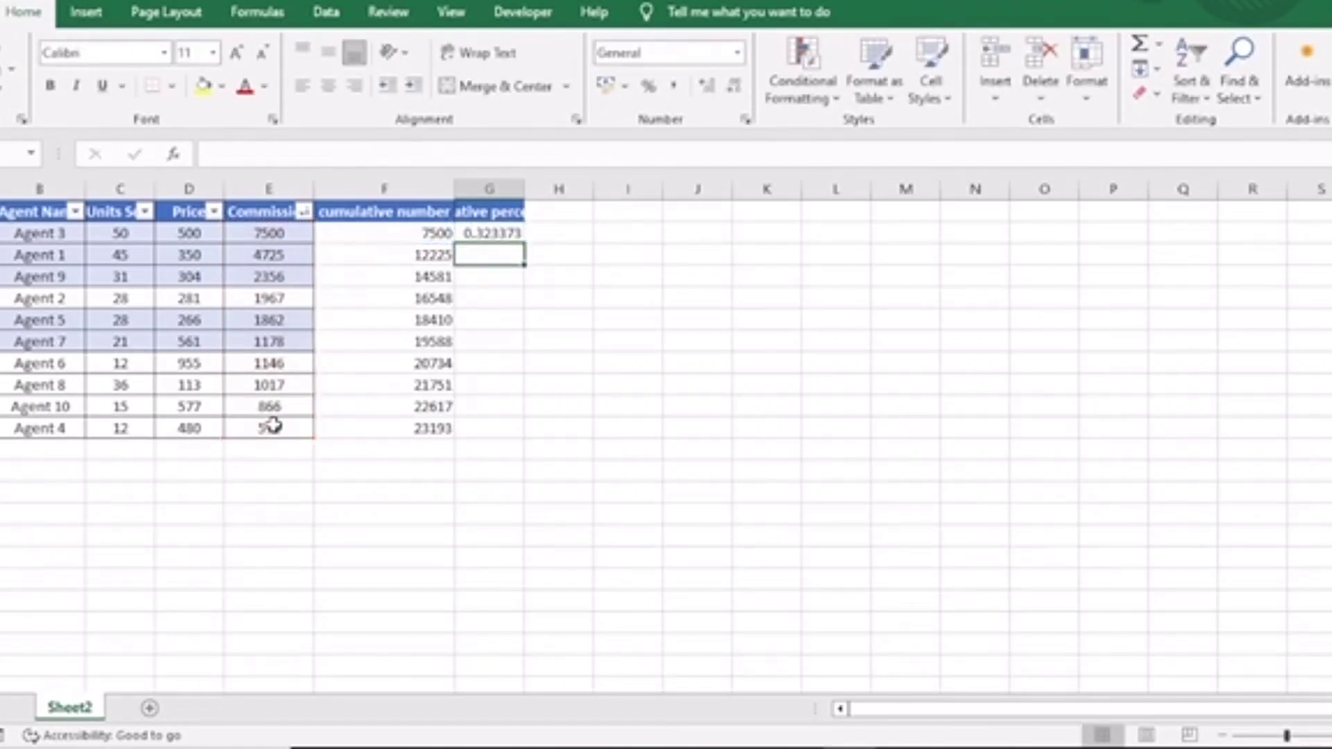
# Fill the cumulative percentage formula down through the last data row.
pyautogui.press('Down')
pyautogui.press('Down')
pyautogui.press('Down')
pyautogui.press('Down')
pyautogui.press('Down')
pyautogui.press('Down')
pyautogui.press('Down')
pyautogui.press('Down')
pyautogui.hotkey('ctrl', 'shift', 'Down')
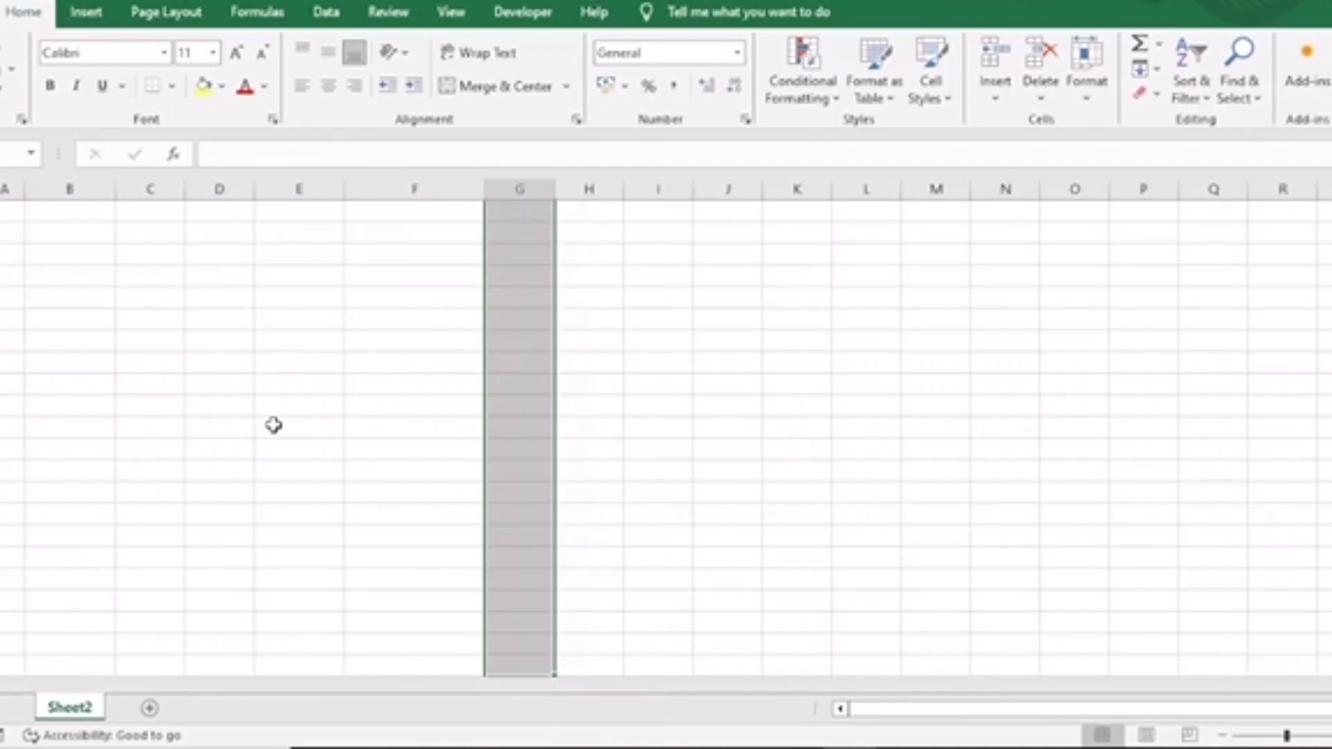
pyautogui.press('Up')
pyautogui.press('Down')
pyautogui.hotkey('ctrl', 'shift', 'Up')
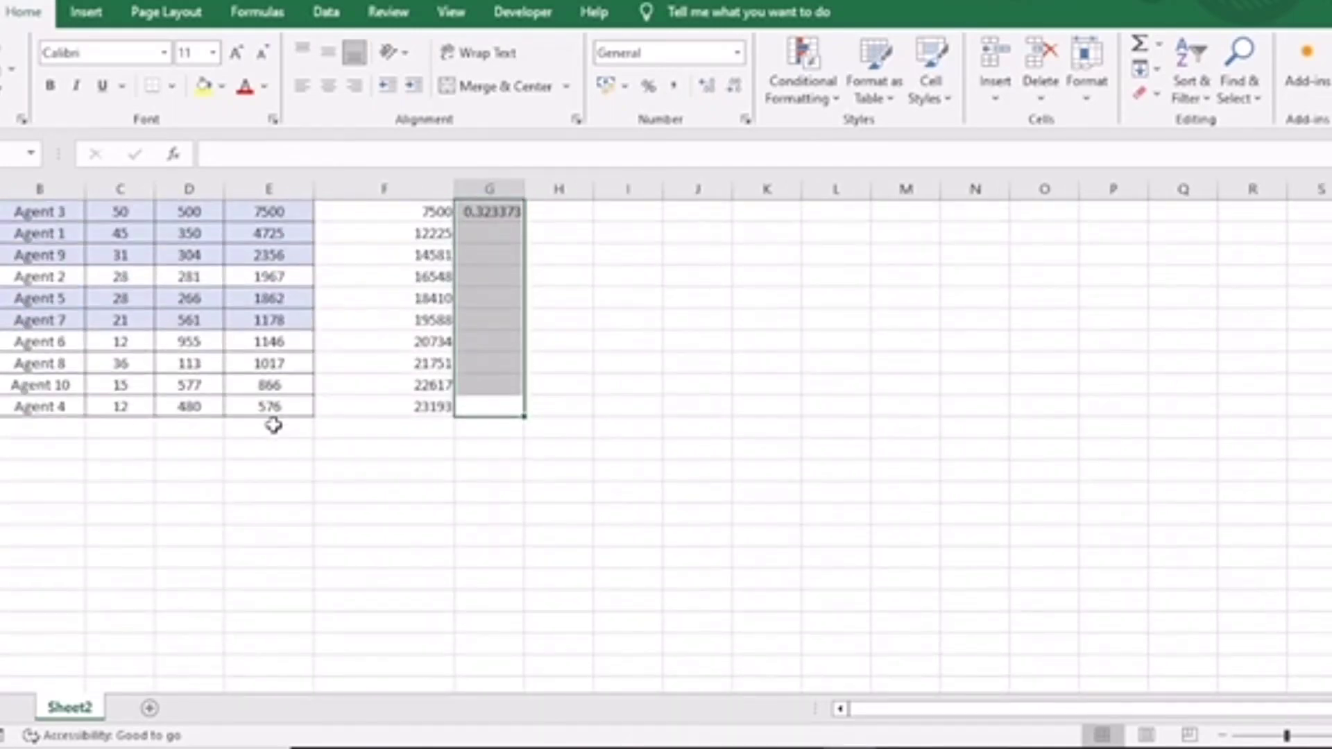
pyautogui.hotkey('ctrl', 'd')
pyautogui.scroll(1, 485, 285)
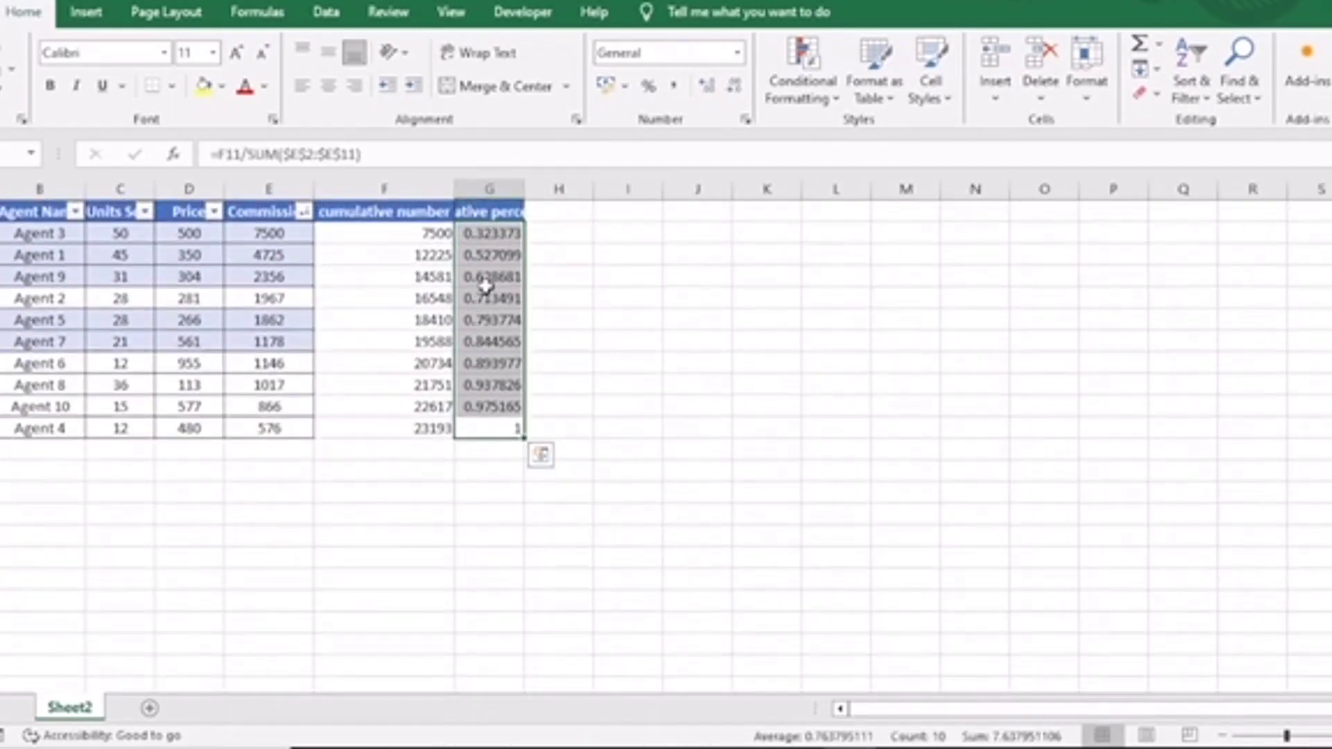
# Format the cumulative percentage column as percentages.
pyautogui.click(487, 189)
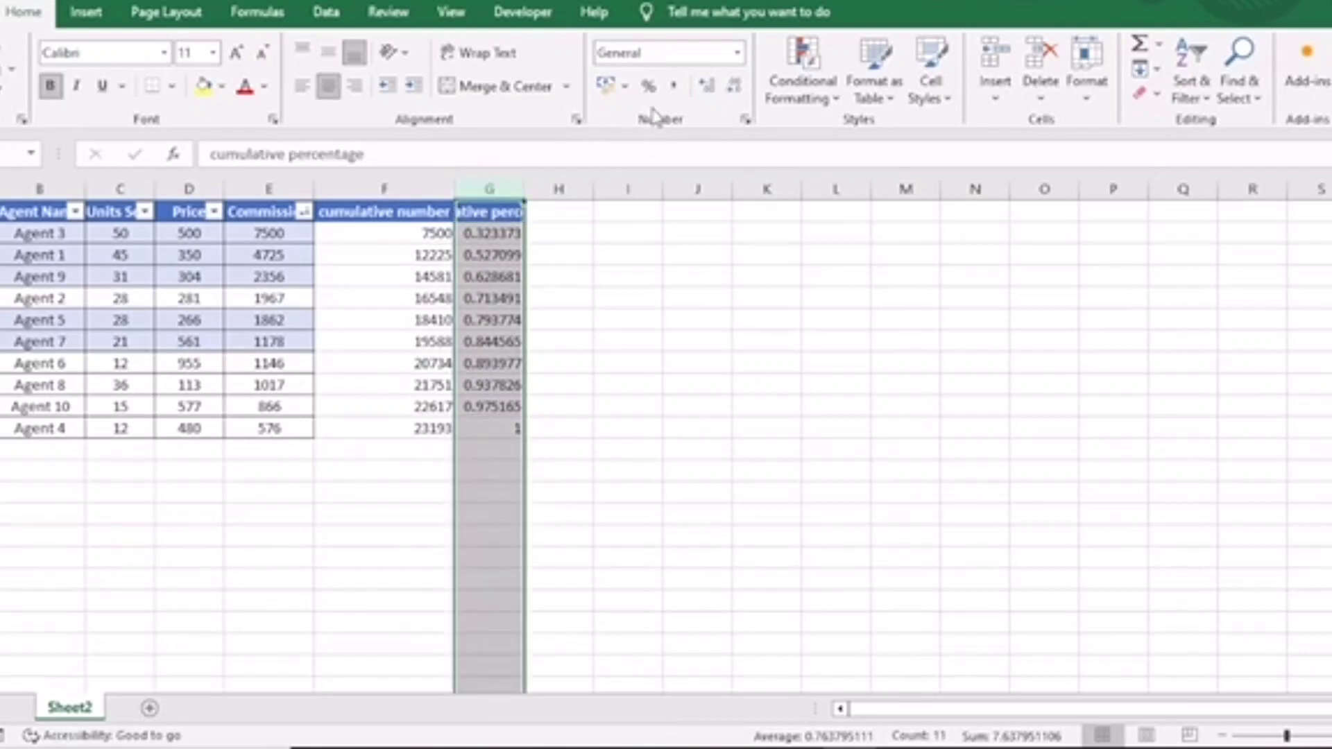
pyautogui.click(648, 85)
pyautogui.click(485, 320)
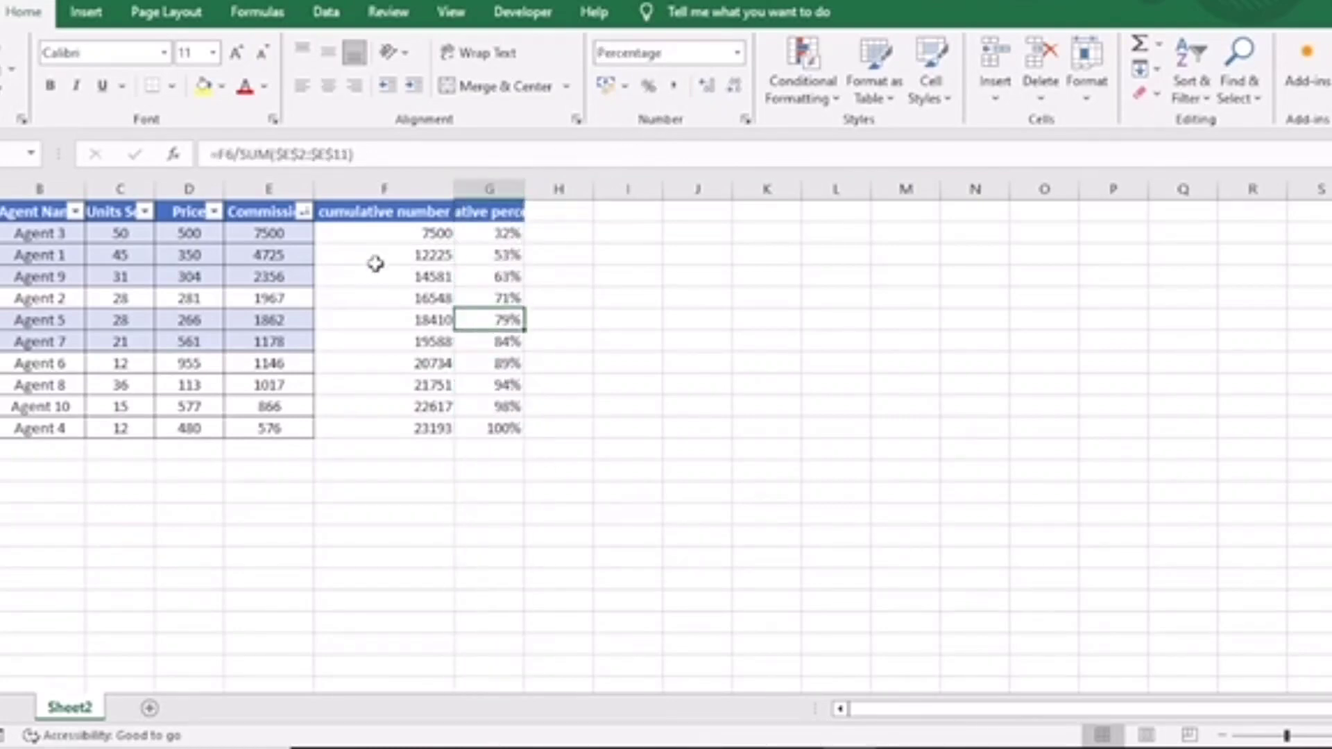
# Autofit the cumulative percentage column's width to show its full header.
pyautogui.doubleClick(525, 189)
pyautogui.click(514, 252)
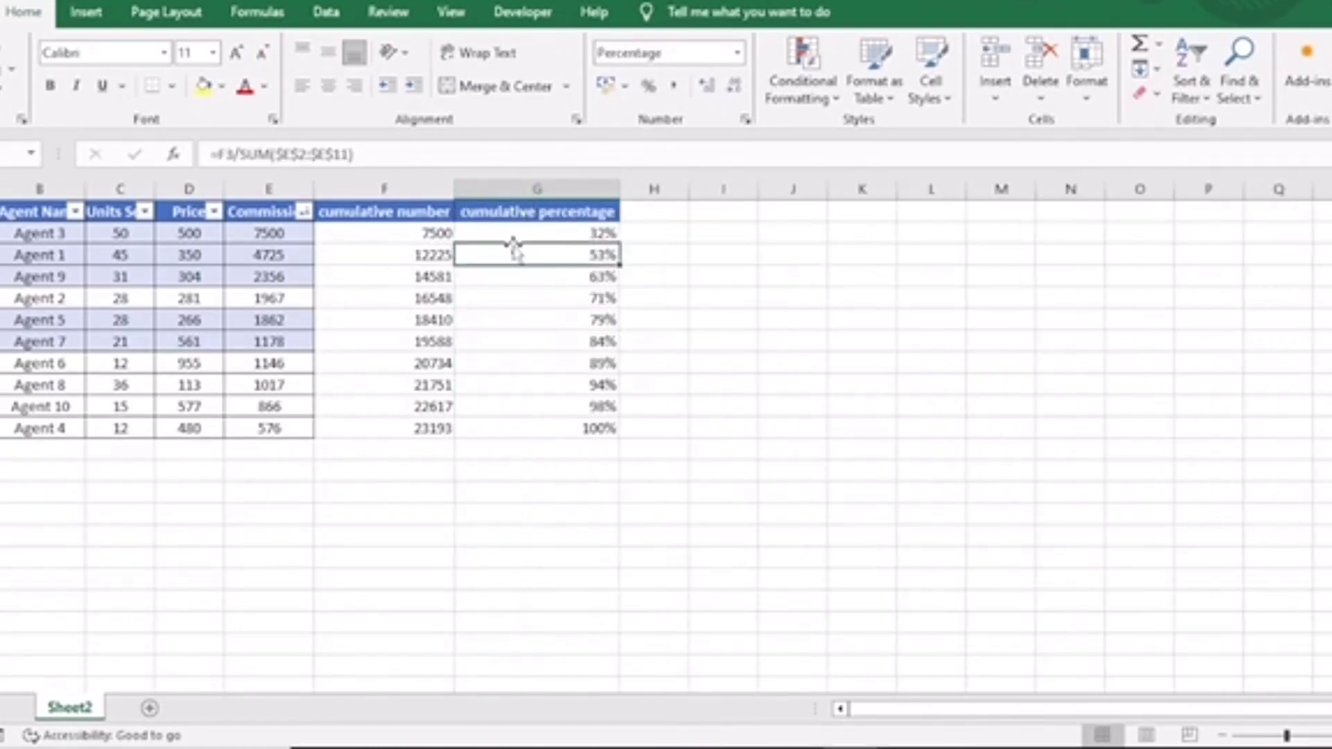
pyautogui.click(415, 207)
pyautogui.click(538, 216)
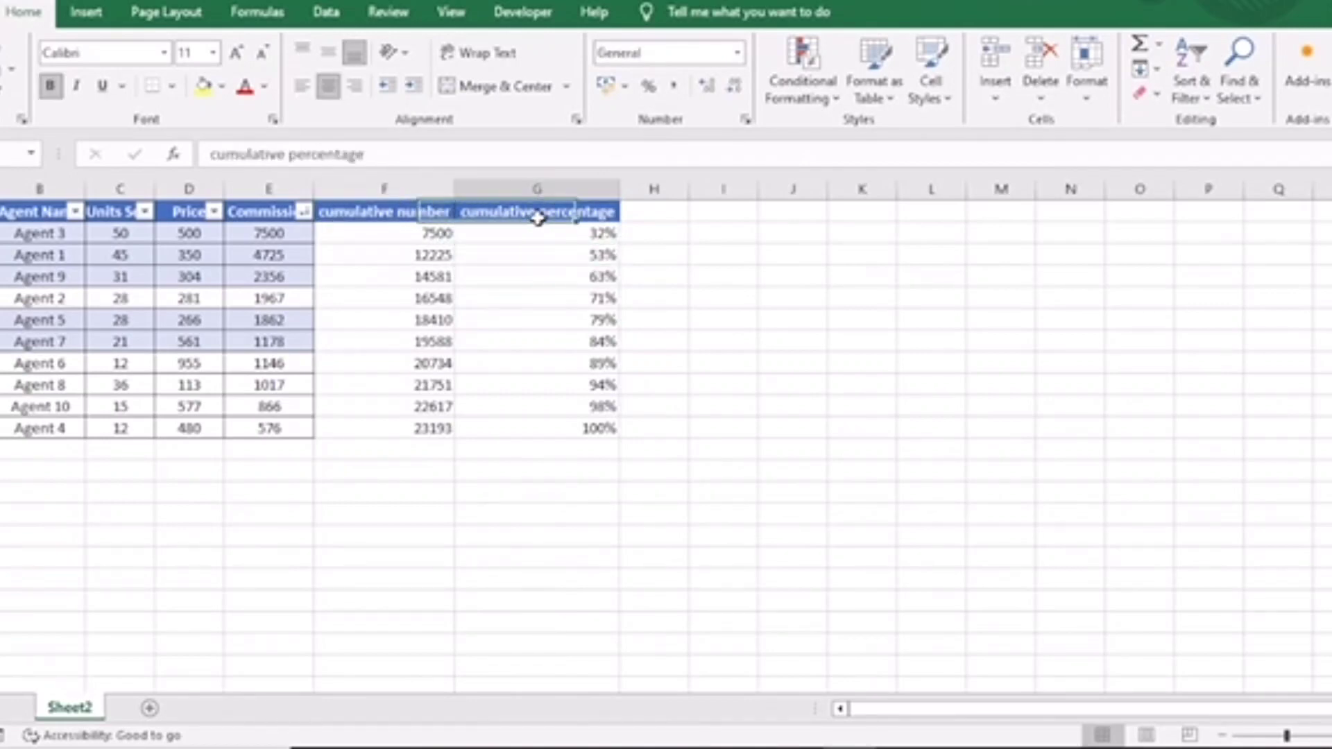
pyautogui.click(541, 240)
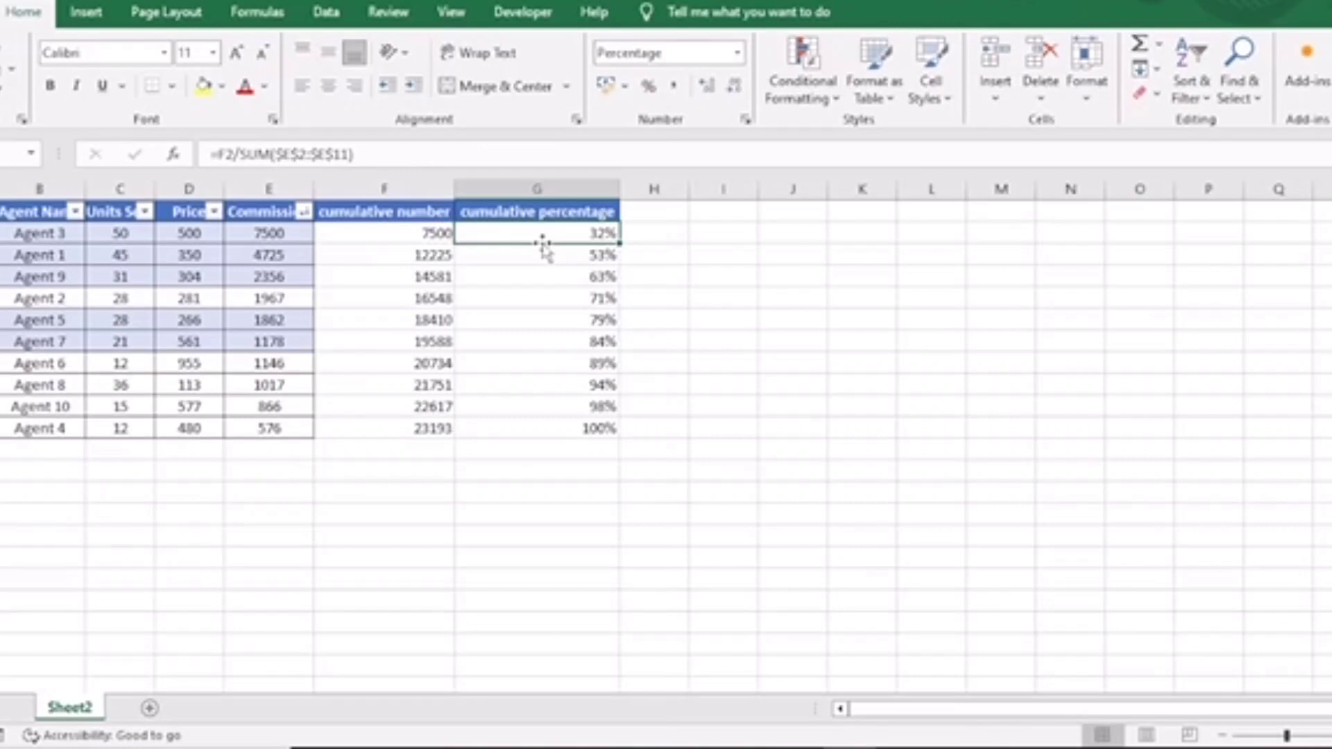
# Insert the recommended combo chart from the agent name, commission and cumulative percentage columns.
pyautogui.click(69, 182)
pyautogui.keyDown('ctrl'); pyautogui.click(243, 186); pyautogui.keyUp('ctrl')
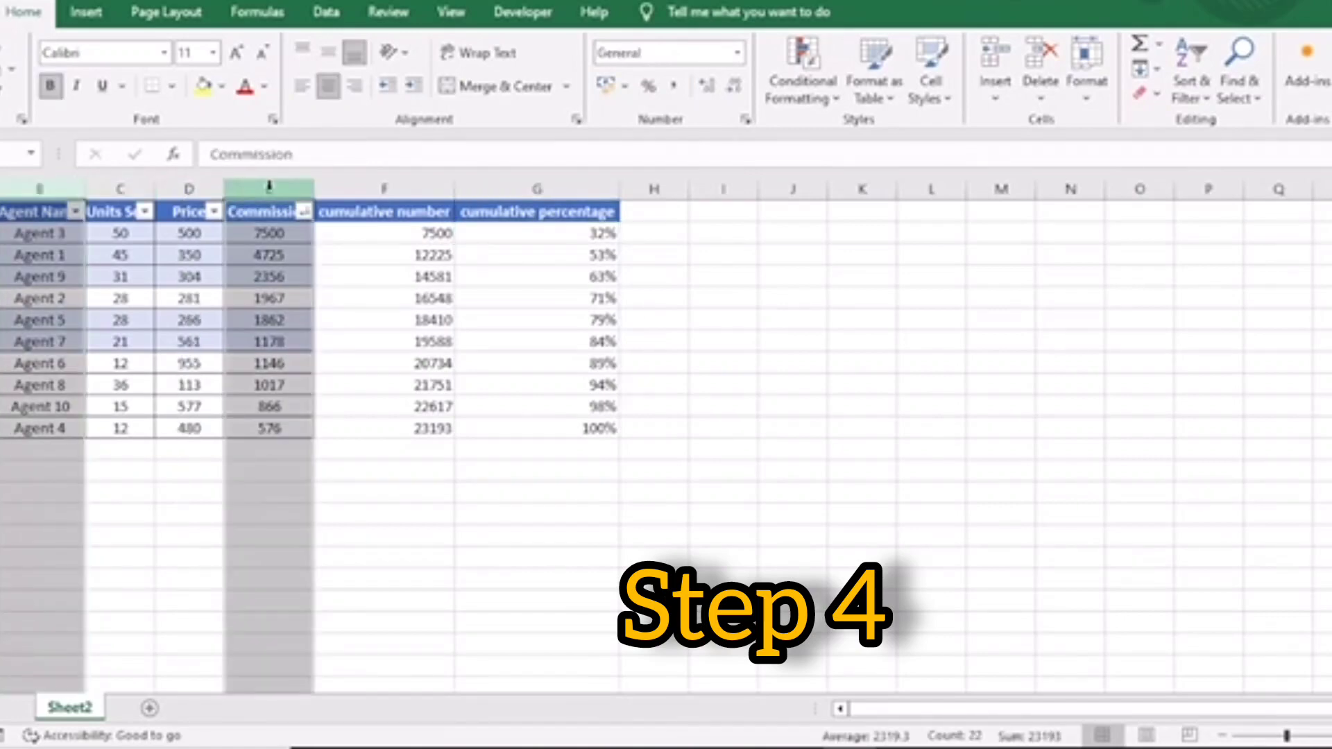
pyautogui.keyDown('ctrl'); pyautogui.click(549, 190); pyautogui.keyUp('ctrl')
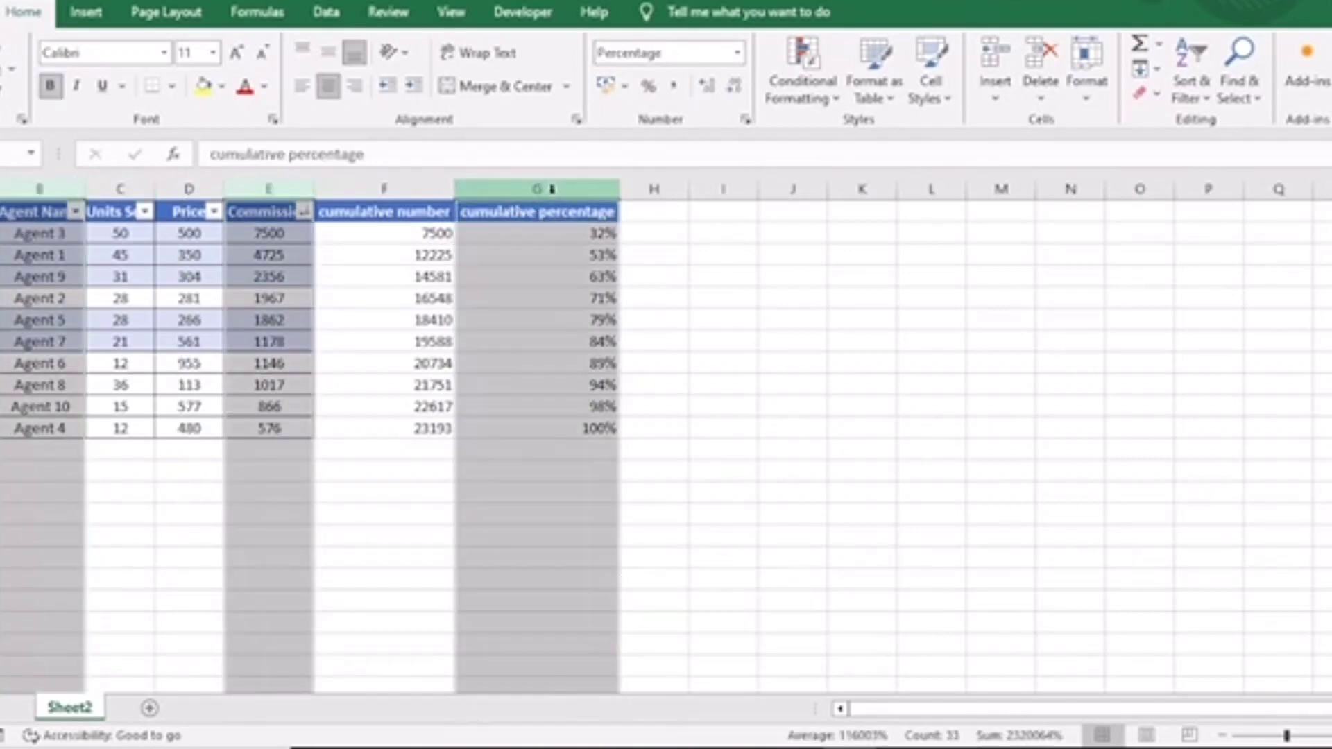
pyautogui.click(94, 21)
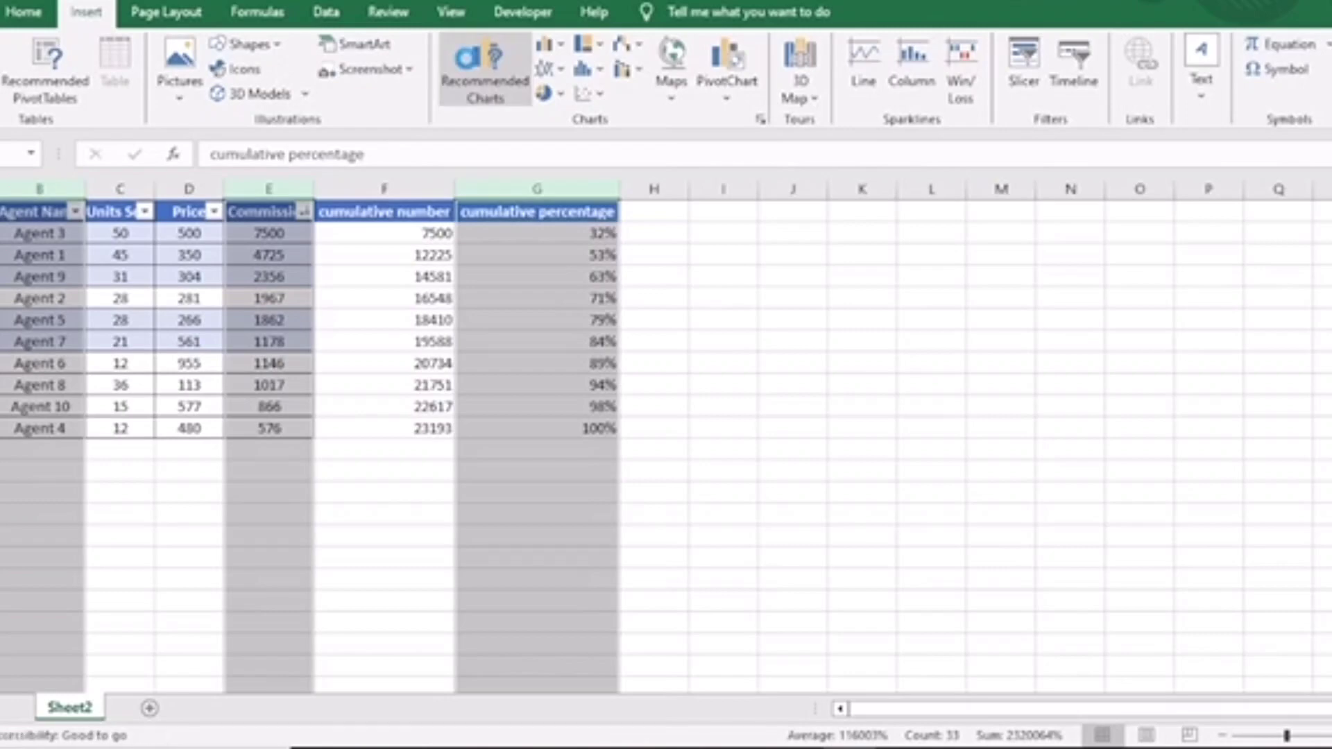
pyautogui.click(468, 70)
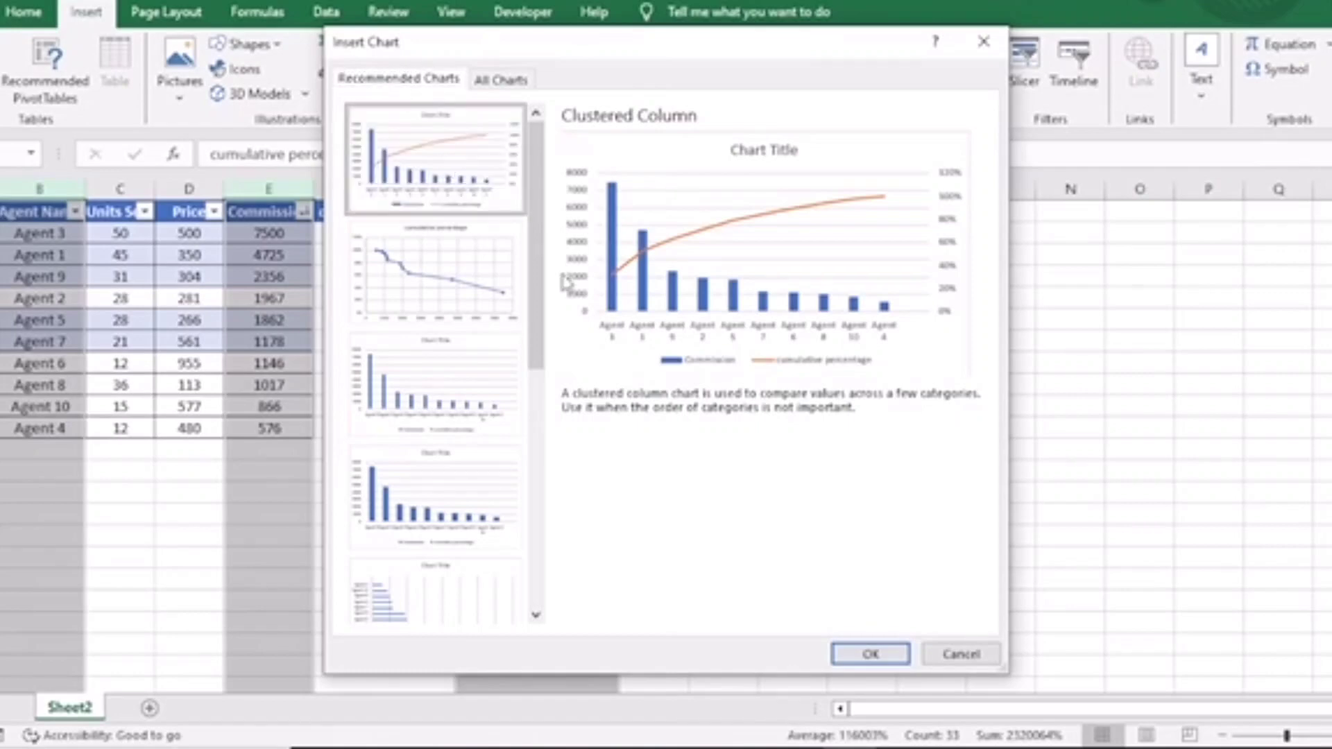
pyautogui.click(848, 655)
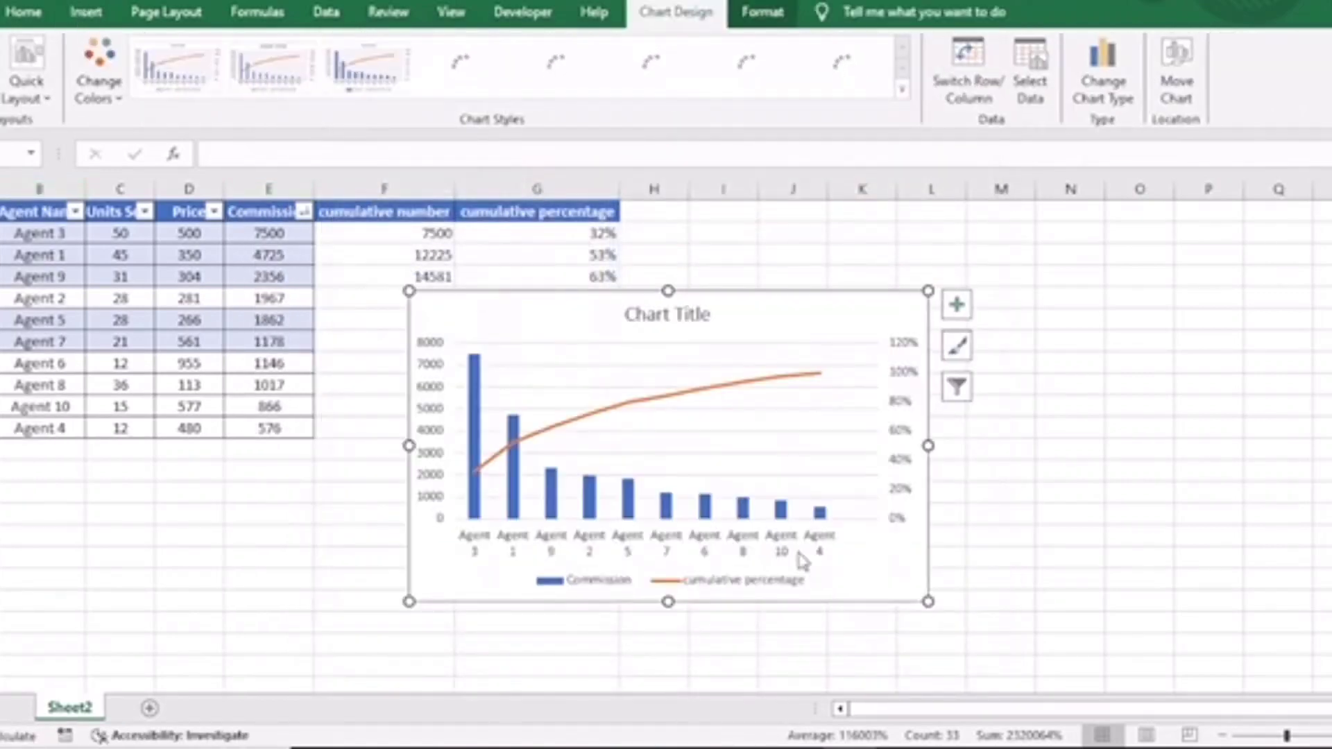
# Move the chart beside the data and retitle it "Pareto Chart".
pyautogui.moveTo(761, 305); pyautogui.dragTo(1007, 277)
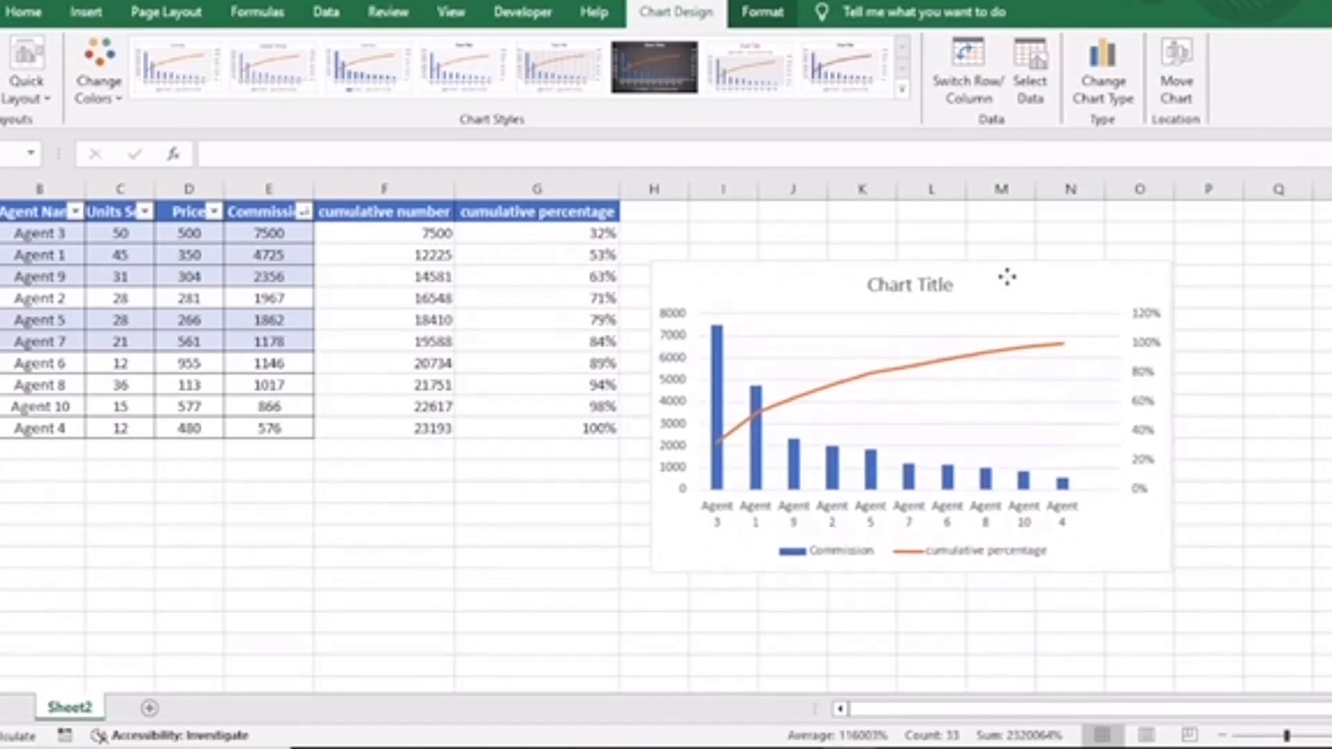
pyautogui.click(917, 284)
pyautogui.doubleClick(918, 285)
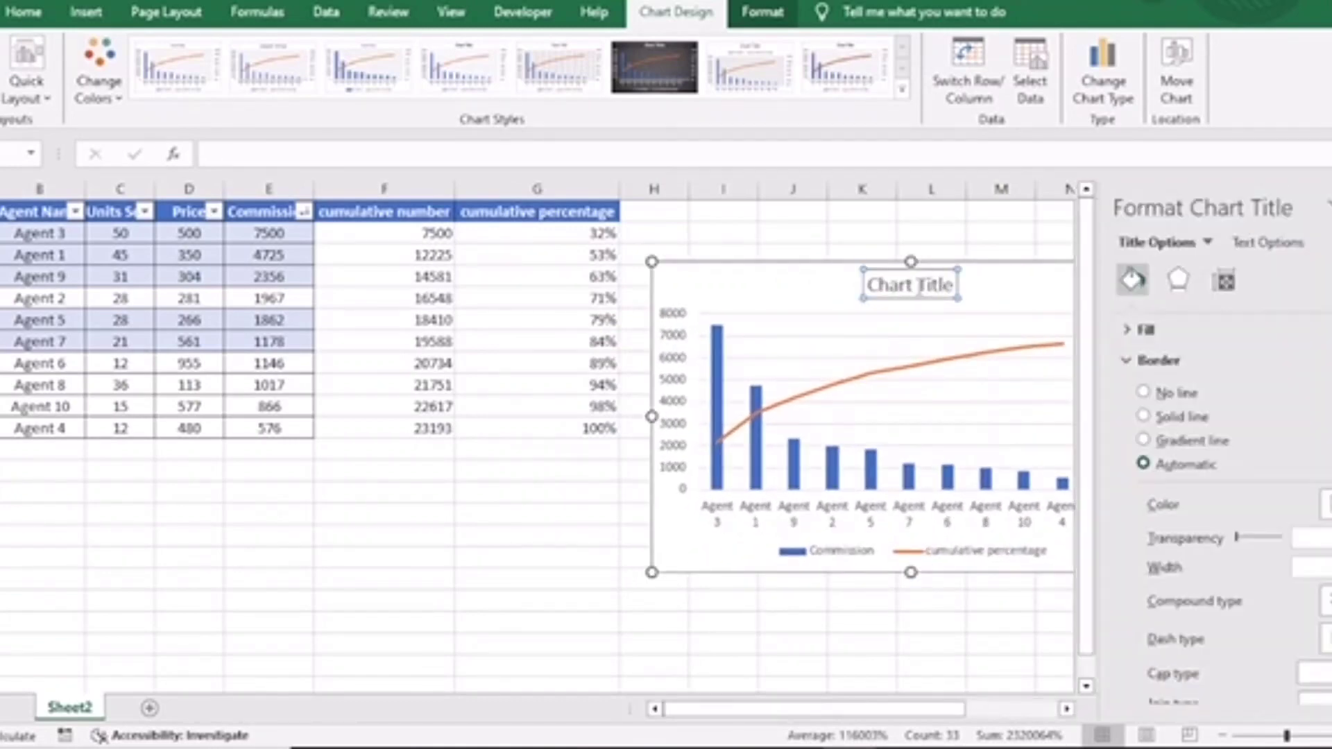
pyautogui.press('BackSpace')
pyautogui.press('BackSpace')
pyautogui.press('BackSpace')
pyautogui.press('BackSpace')
pyautogui.press('BackSpace')
pyautogui.press('BackSpace')
pyautogui.press('BackSpace')
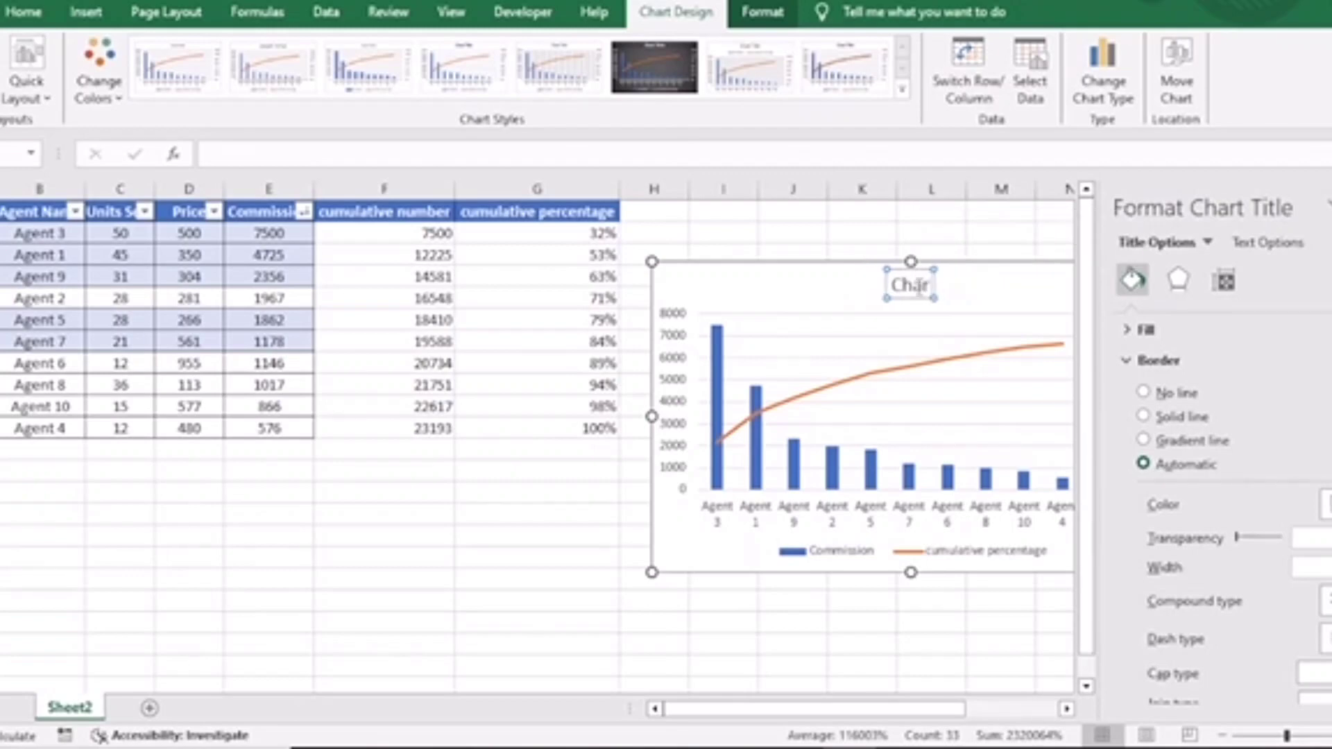
pyautogui.write('Pareto C')
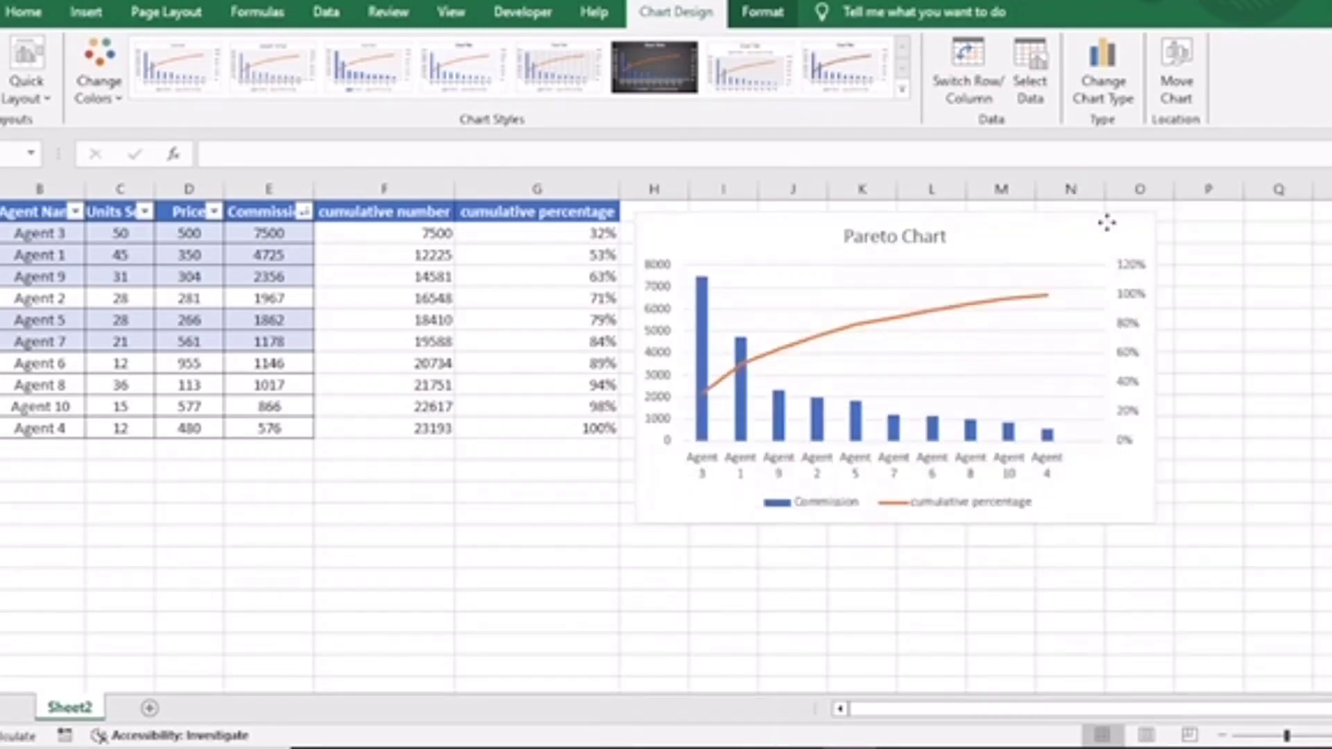
pyautogui.moveTo(1106, 220); pyautogui.dragTo(1133, 226)
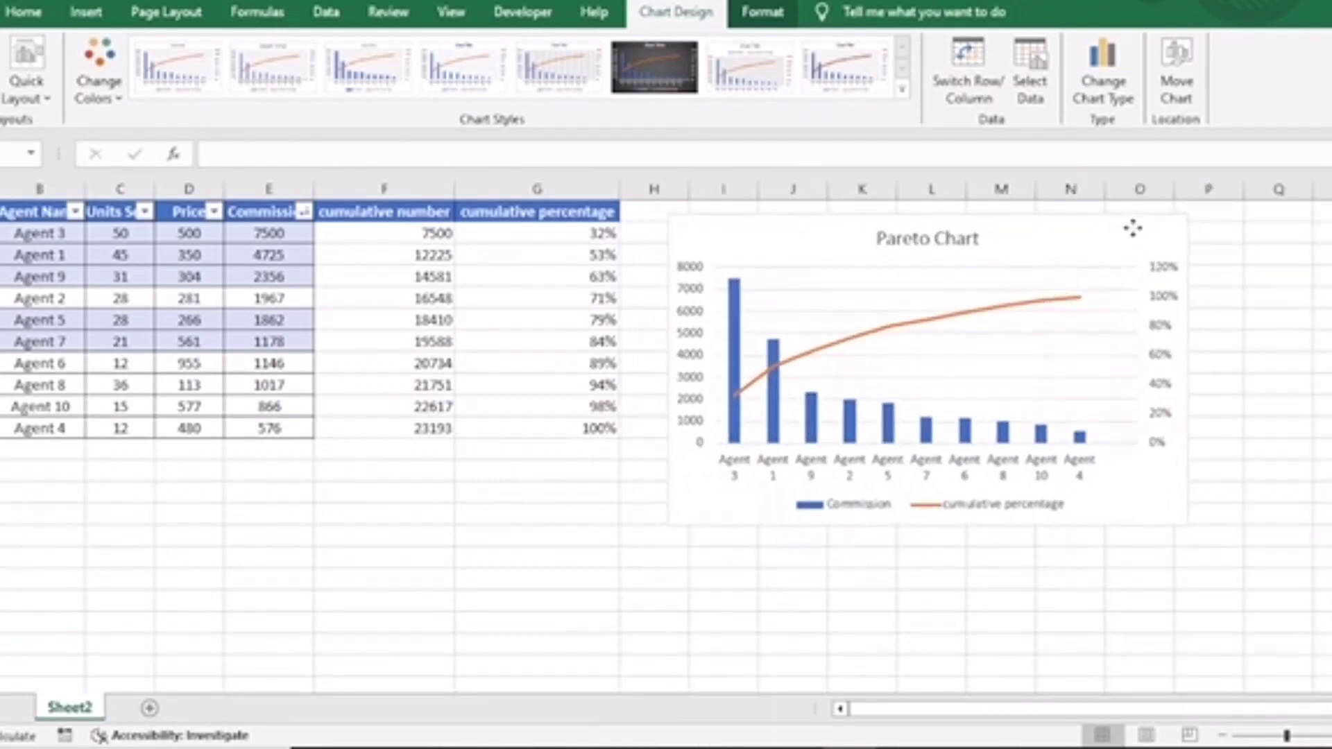
# Delete the chart's gridlines and add data labels to both series.
pyautogui.click(1125, 300)
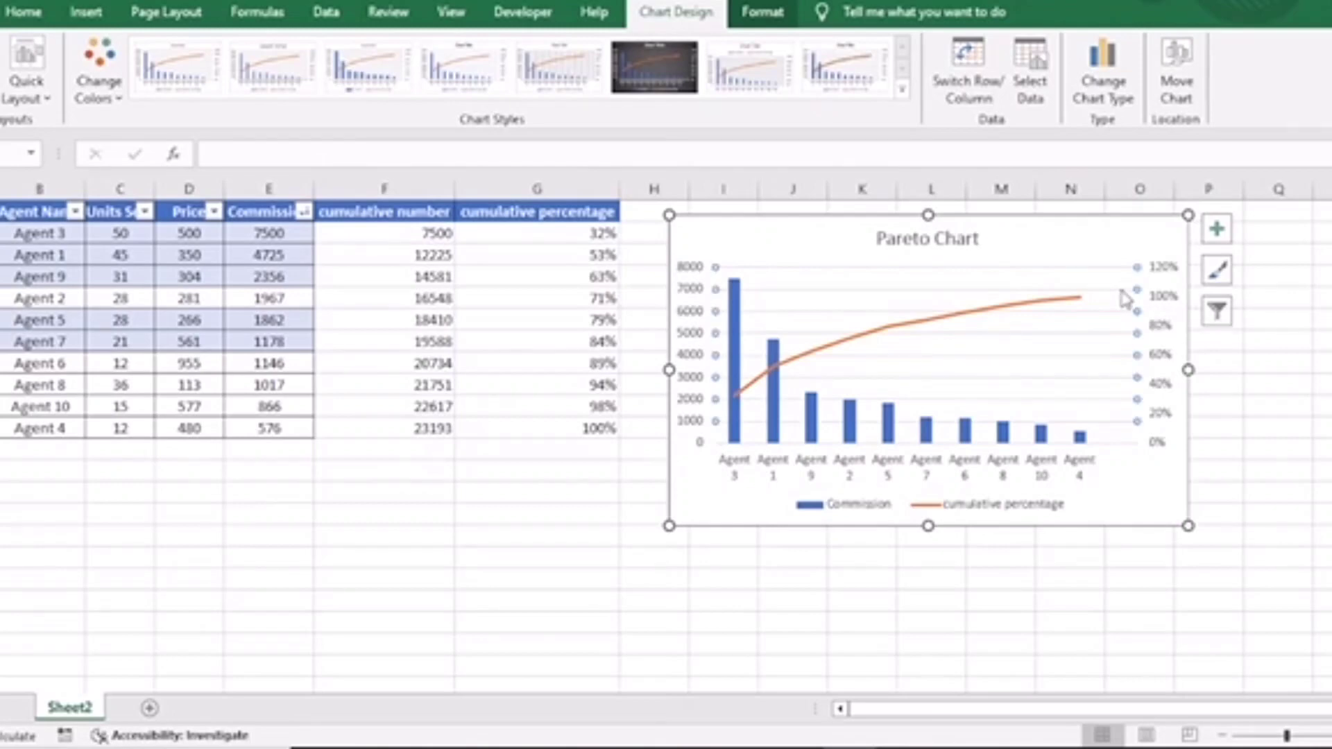
pyautogui.press('Delete')
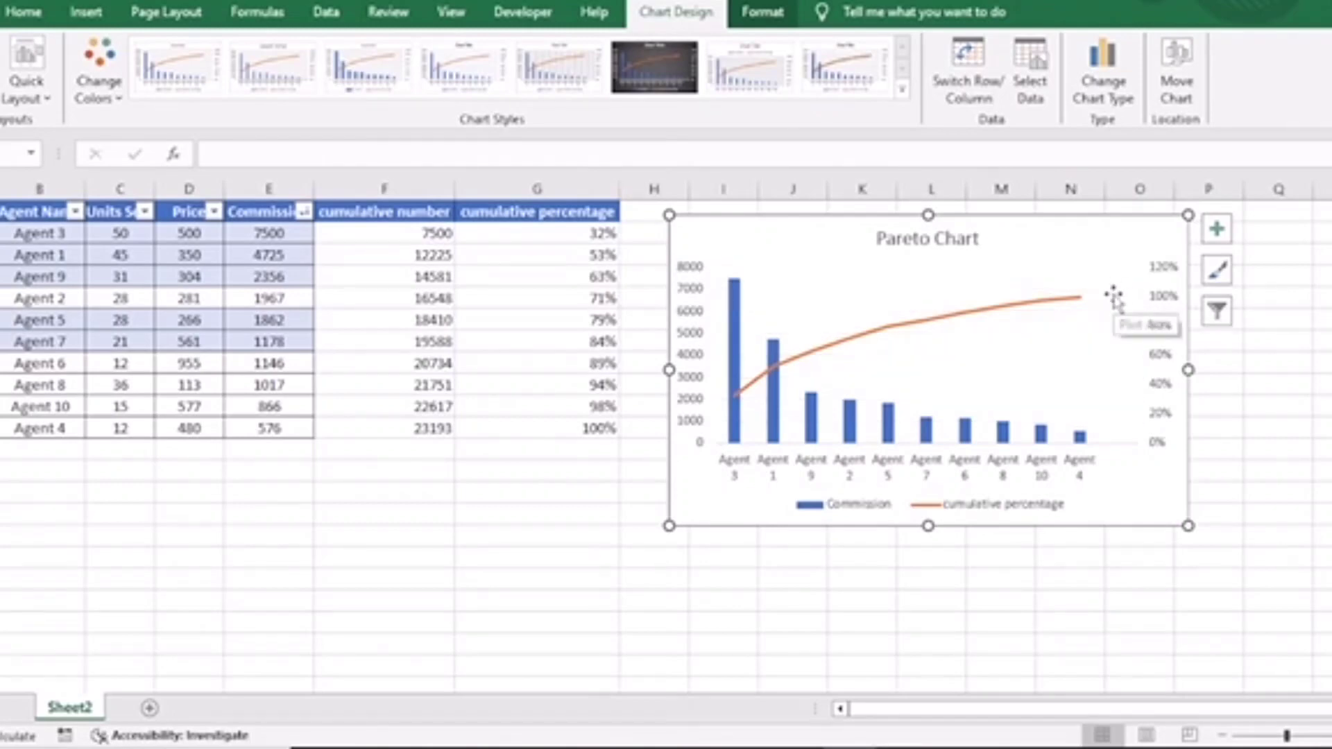
pyautogui.click(1216, 231)
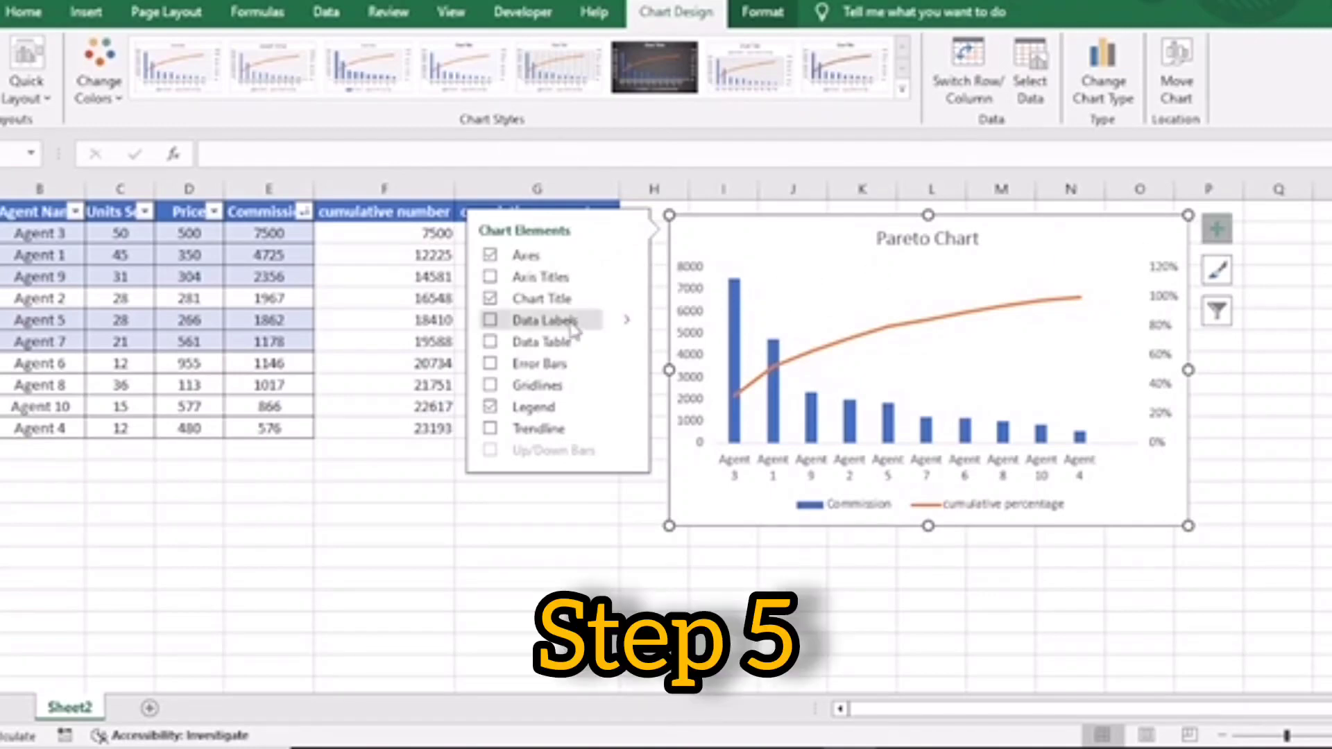
pyautogui.click(491, 321)
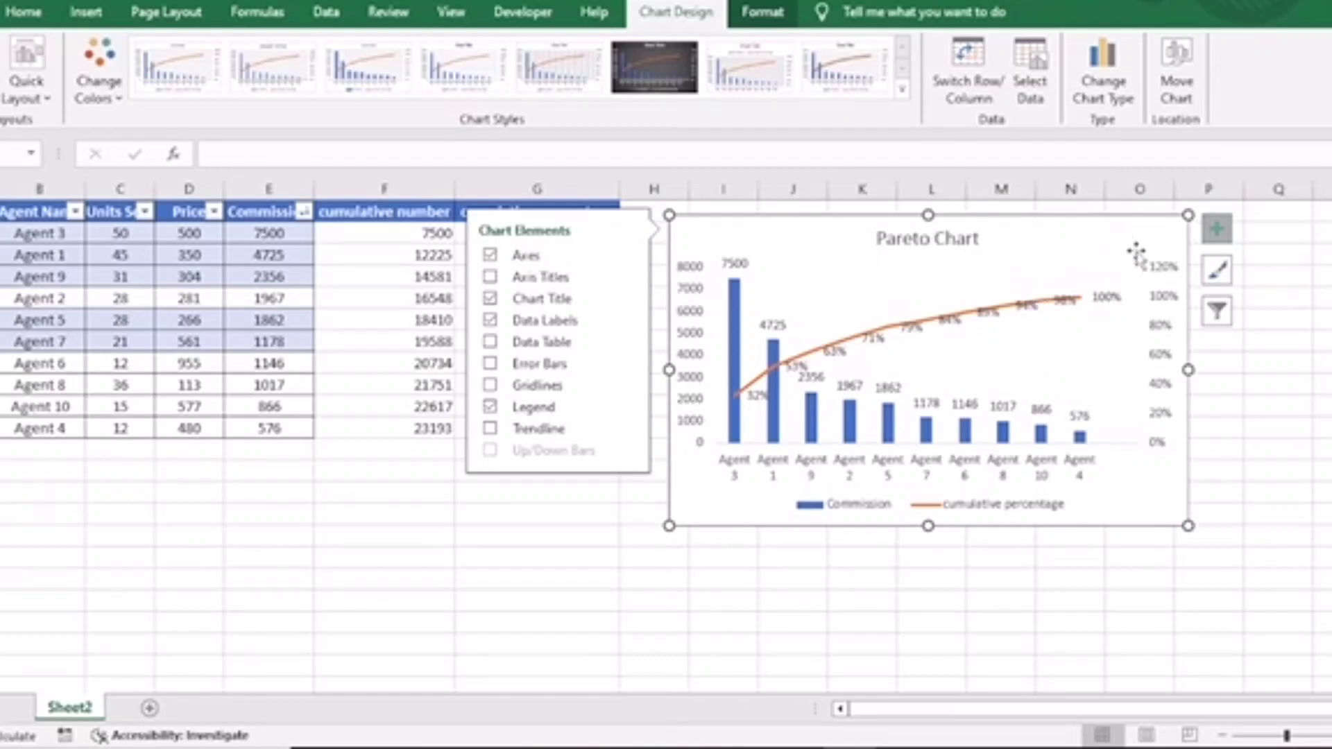
# Preview the chart filters and alternative colour palettes, returning to the first Colorful palette.
pyautogui.click(1217, 314)
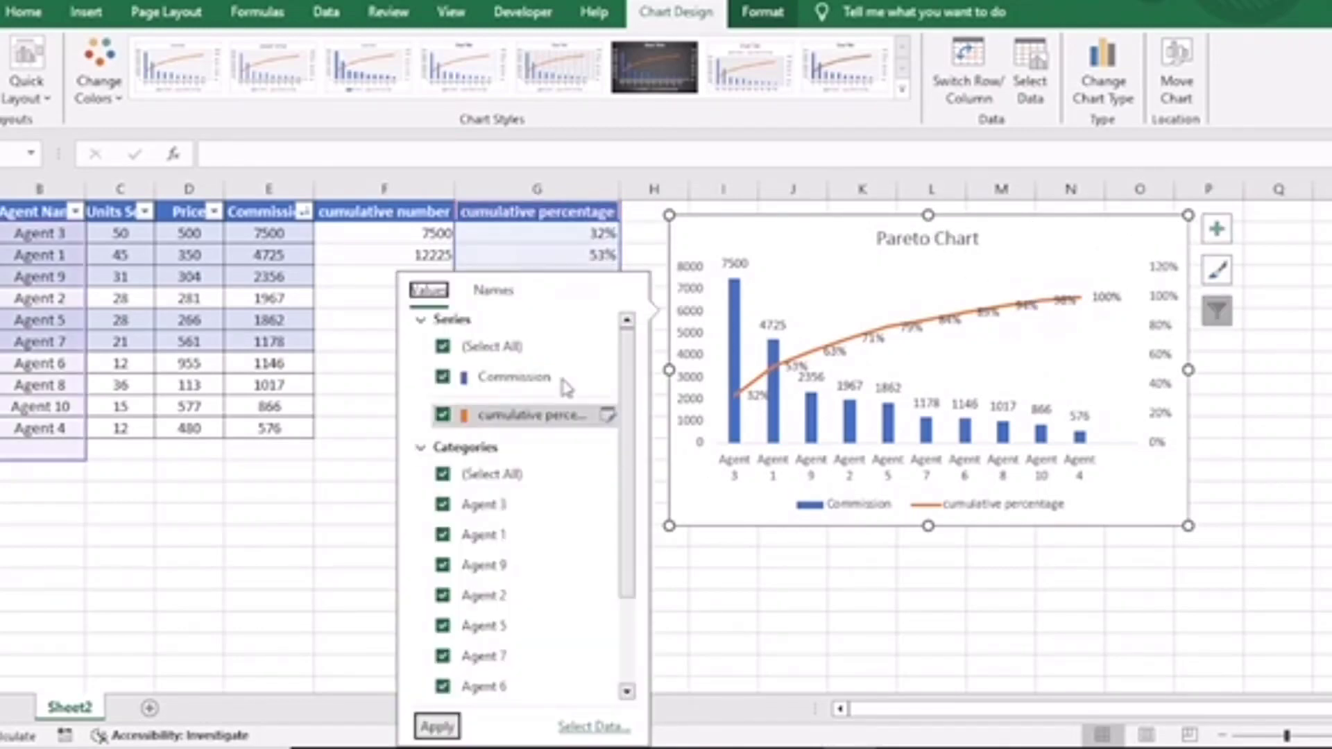
pyautogui.click(1026, 238)
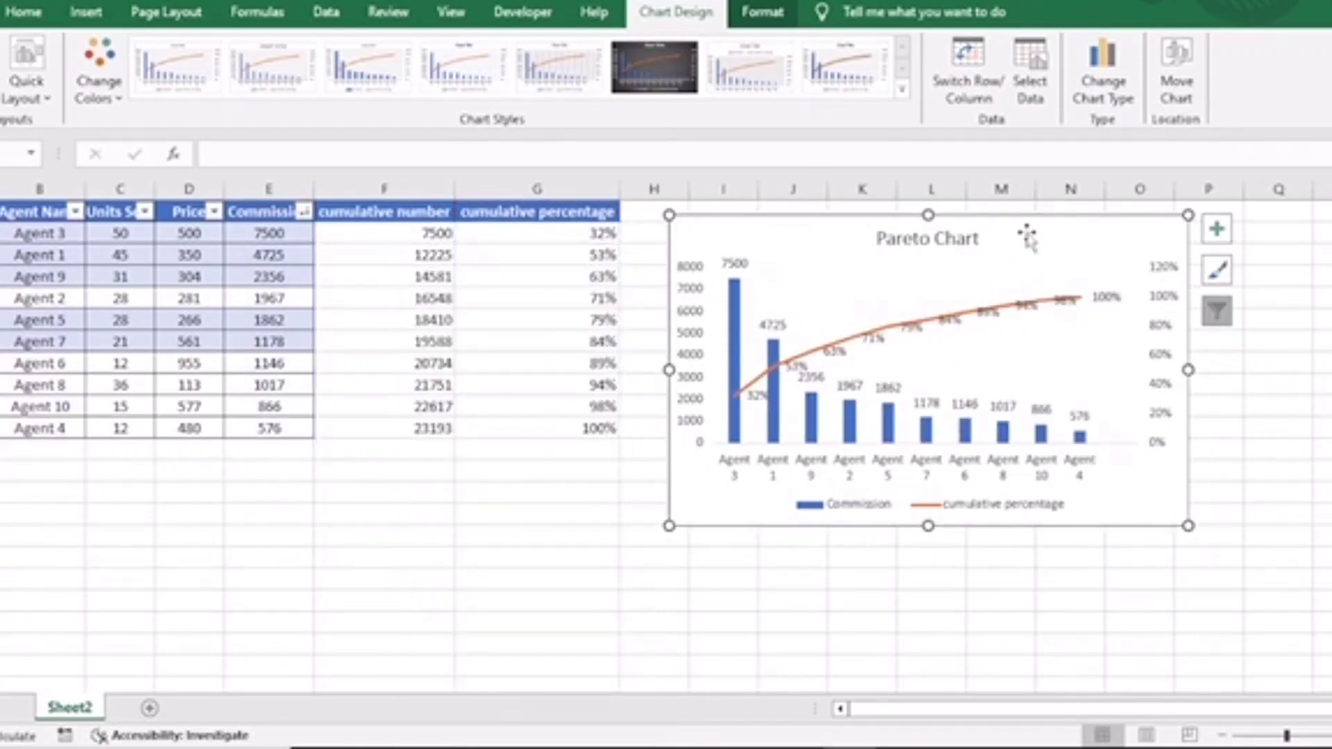
pyautogui.click(1217, 272)
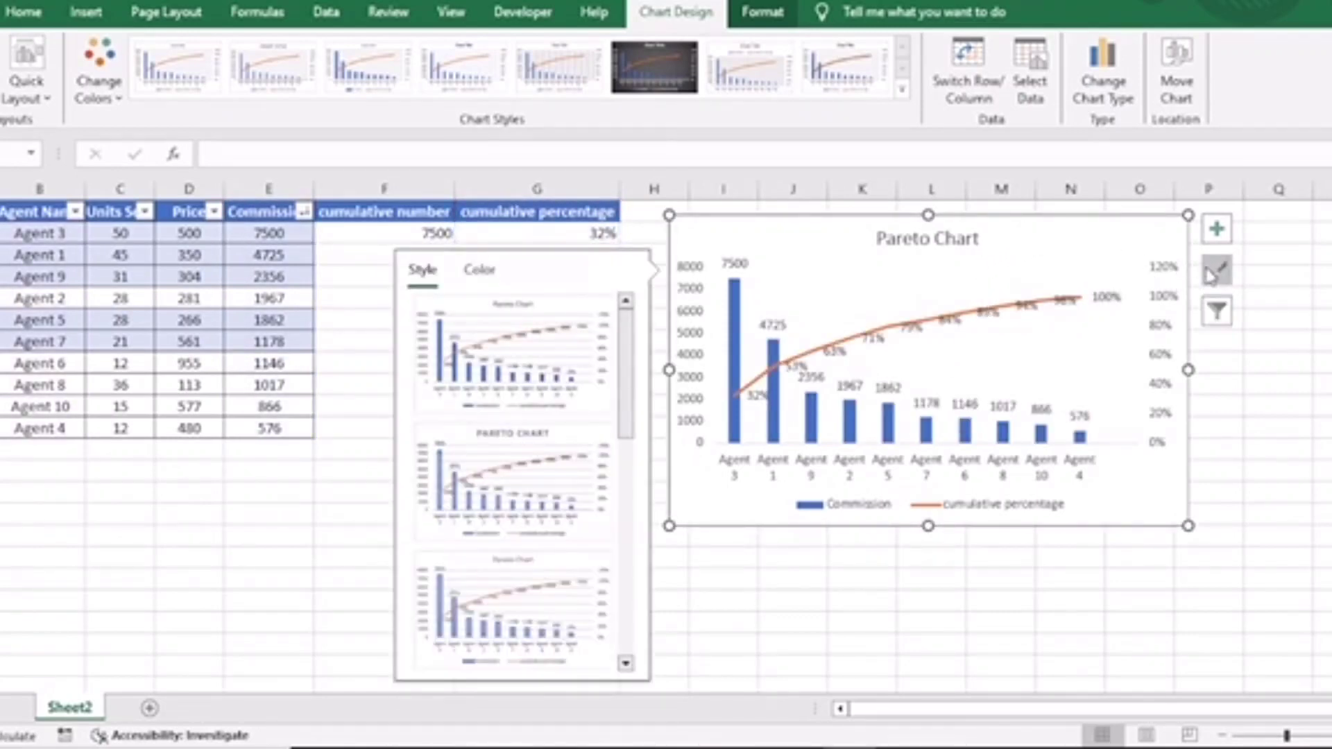
pyautogui.click(477, 275)
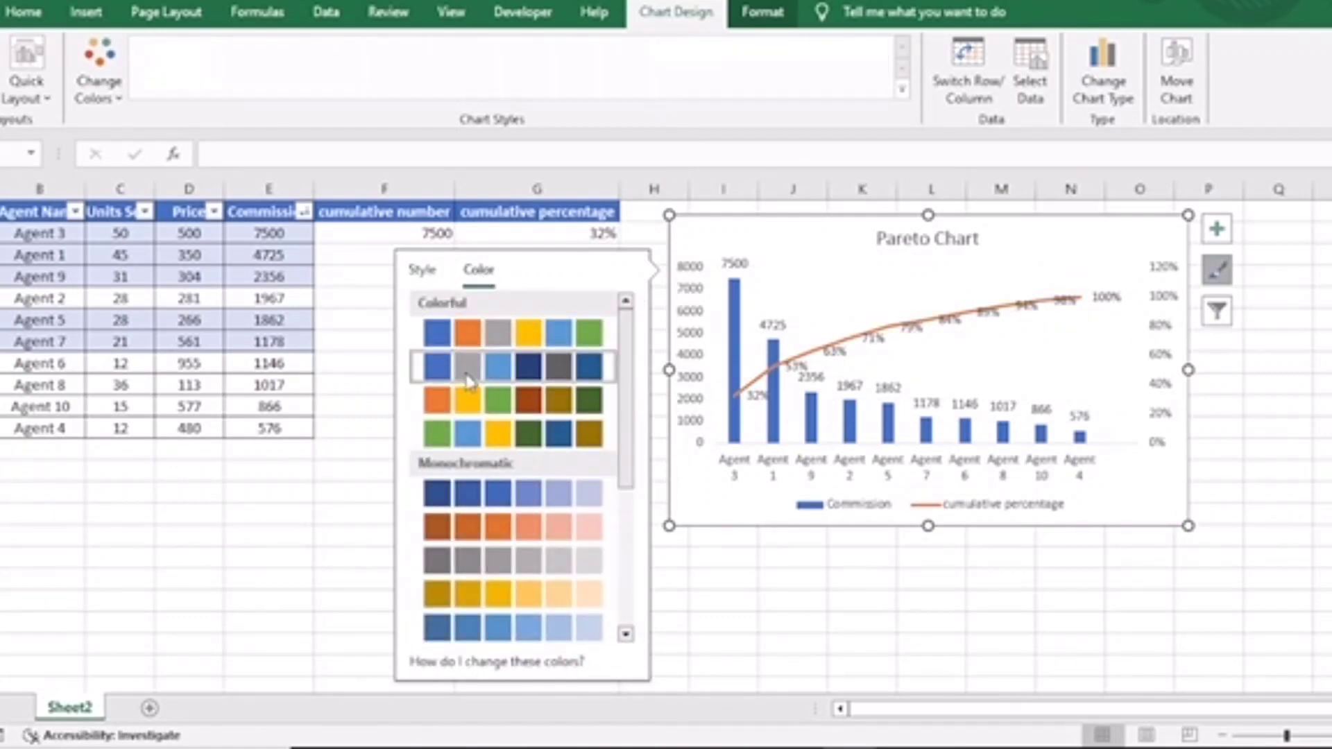
pyautogui.click(469, 400)
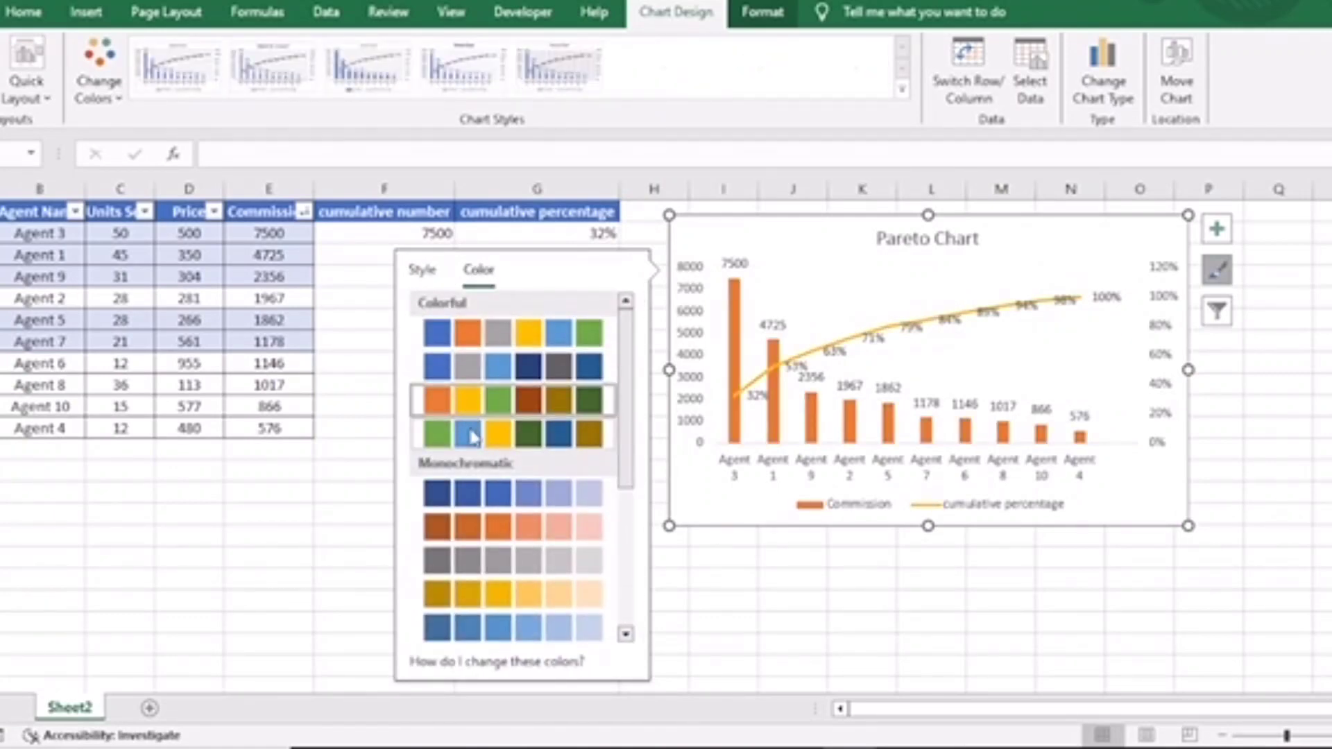
pyautogui.click(471, 435)
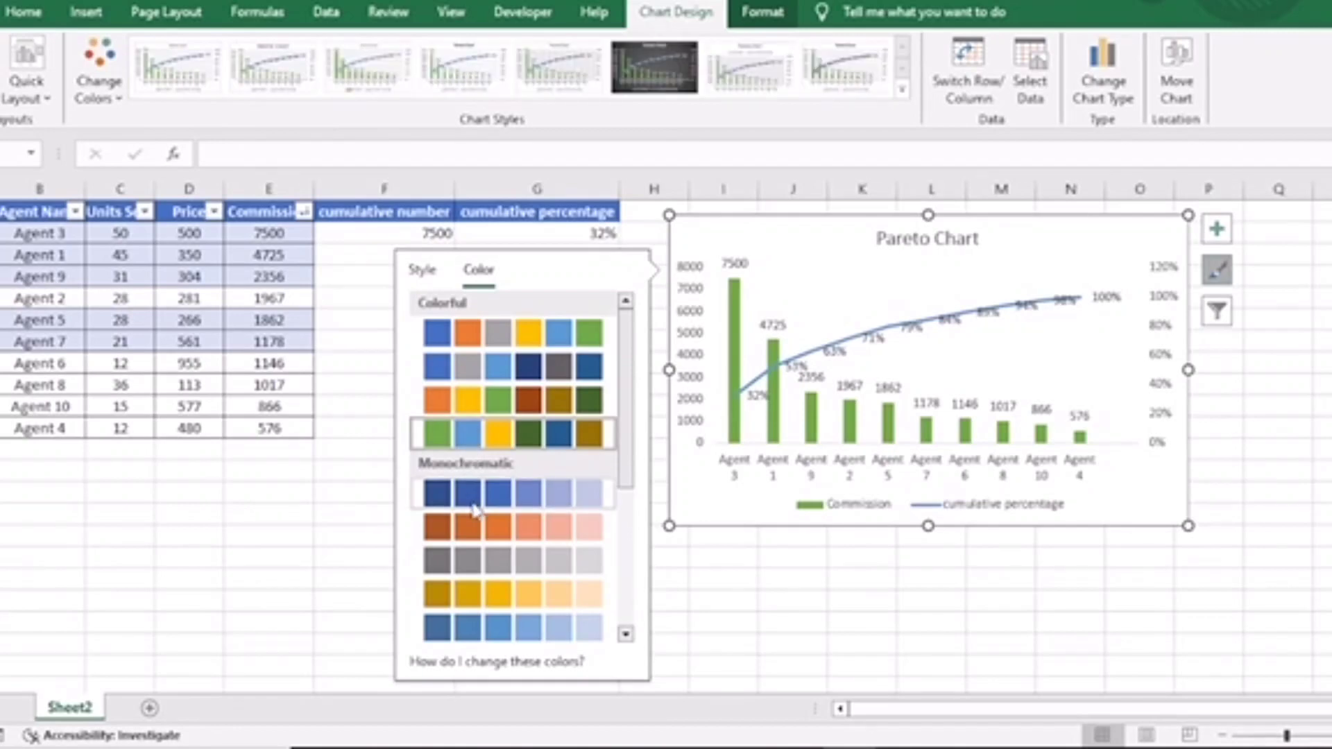
pyautogui.click(483, 345)
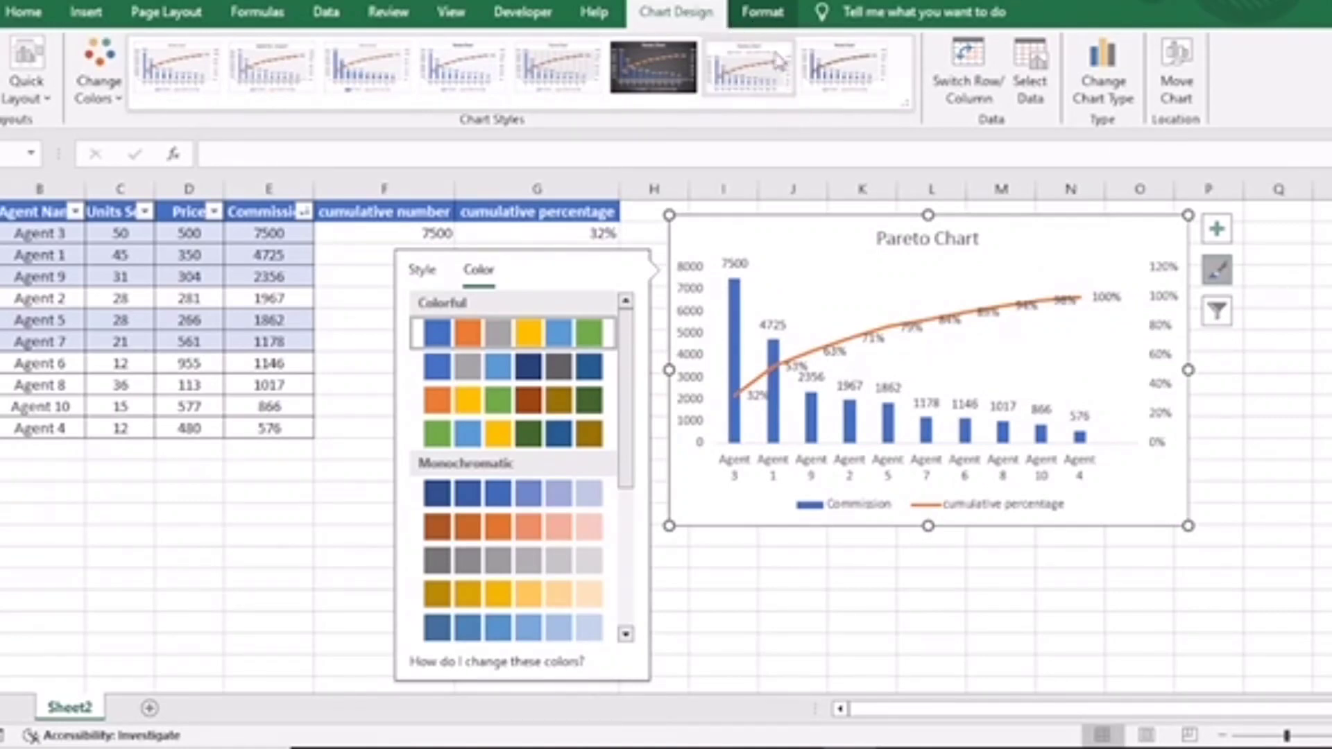
# Apply the Colored Outline - Orange, Accent 2 shape style to the chart area.
pyautogui.click(763, 12)
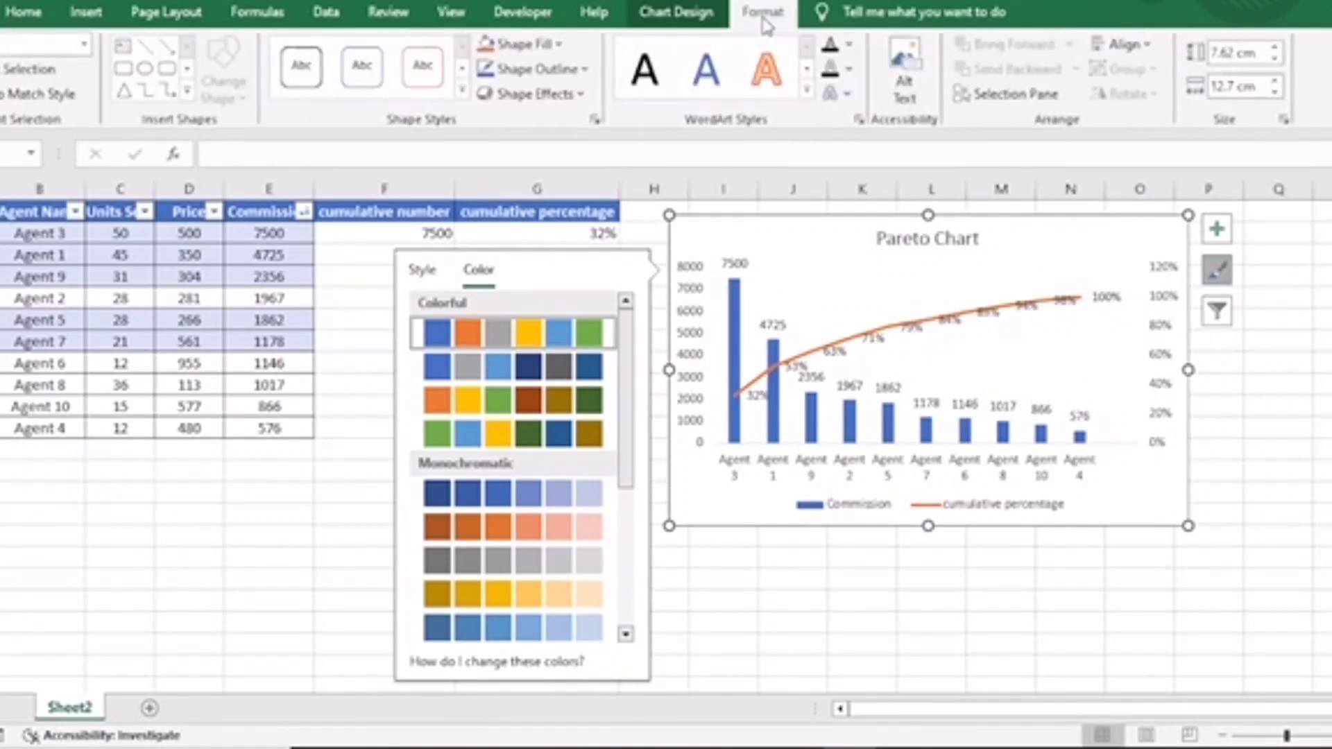
pyautogui.click(463, 93)
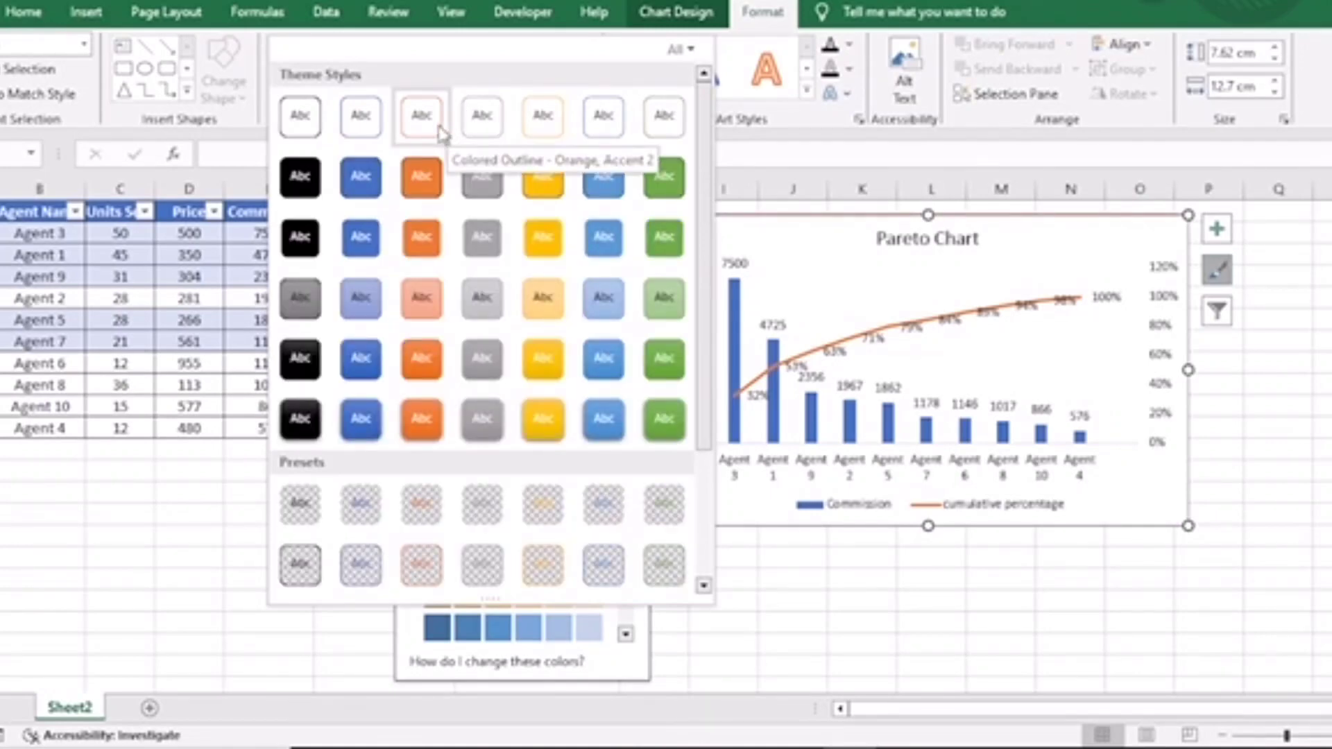
pyautogui.click(438, 132)
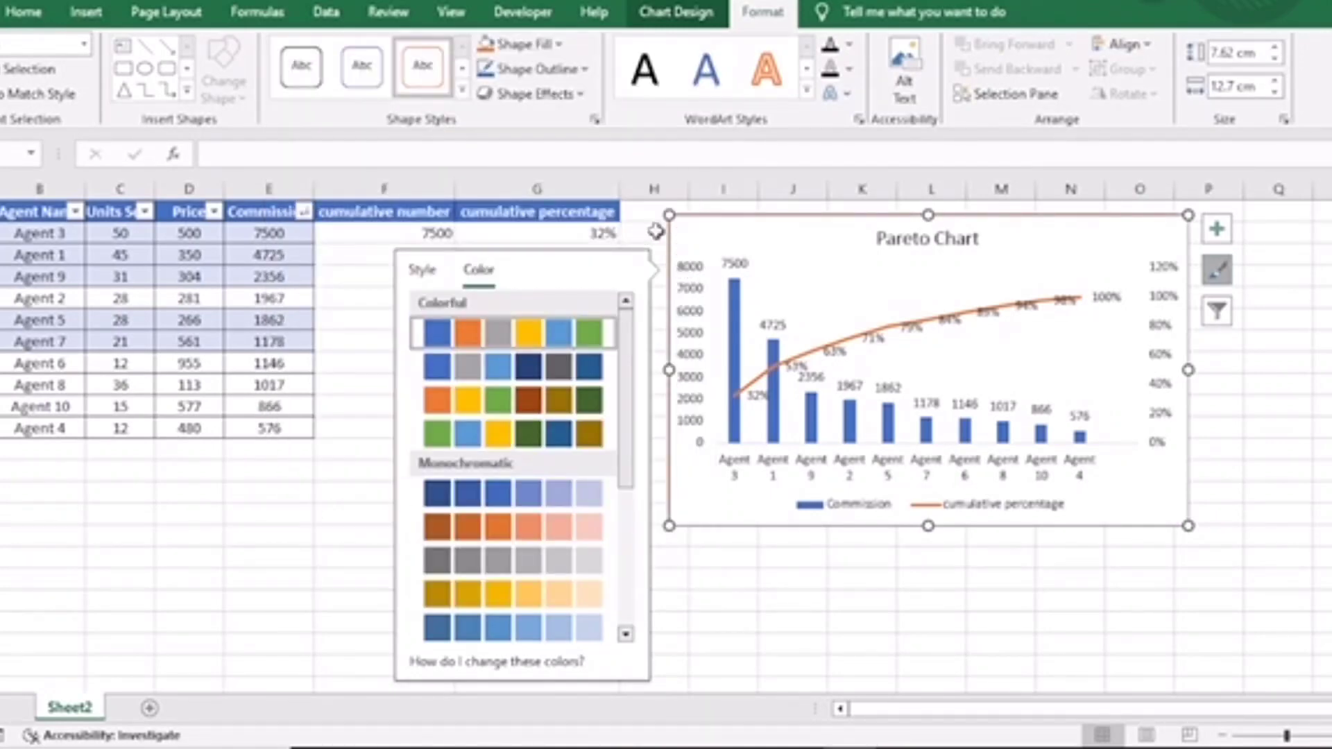
# Reposition the chart next to the data table and deselect it.
pyautogui.click(1248, 381)
pyautogui.moveTo(832, 229); pyautogui.dragTo(846, 272)
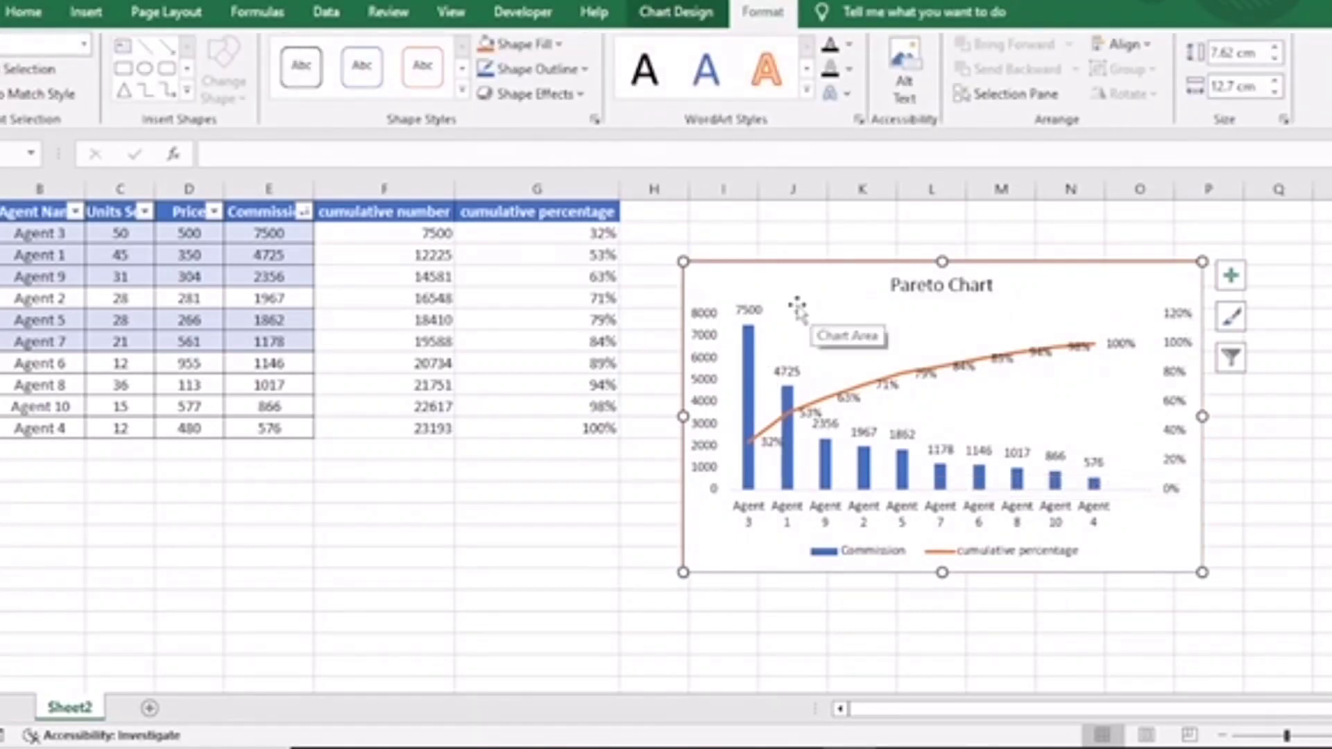
pyautogui.moveTo(785, 311); pyautogui.dragTo(775, 274)
pyautogui.click(1292, 383)
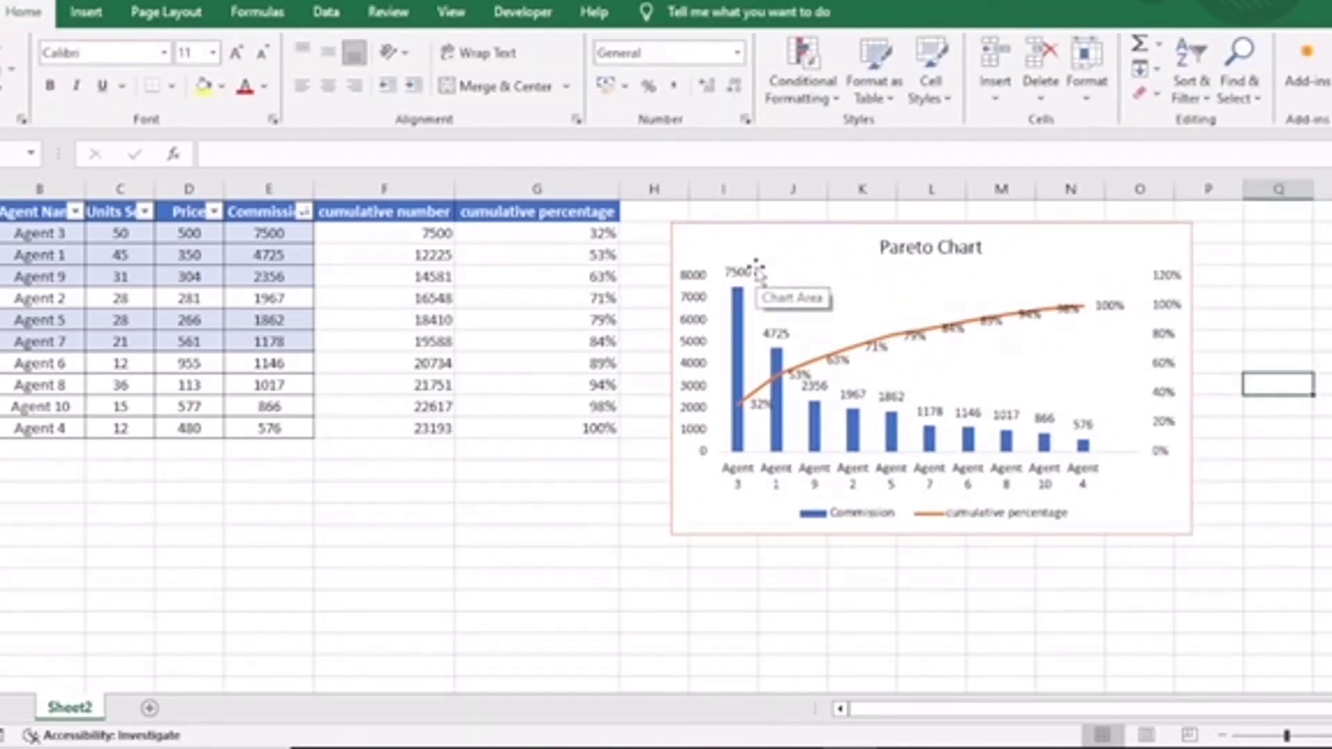